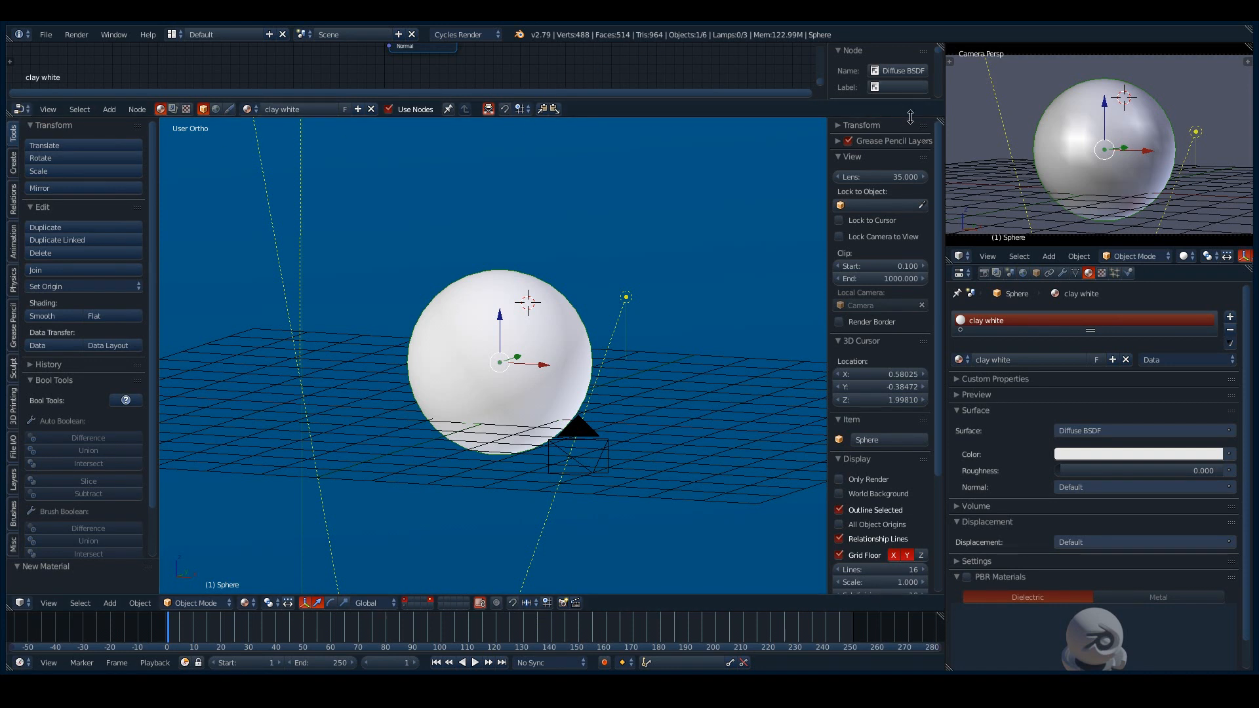
# Step: Absorb the collapsed node area into the 3D view, split that view in two, and switch the upper area to the Node Editor
pyautogui.moveTo(941, 115); pyautogui.dragTo(927, 87)
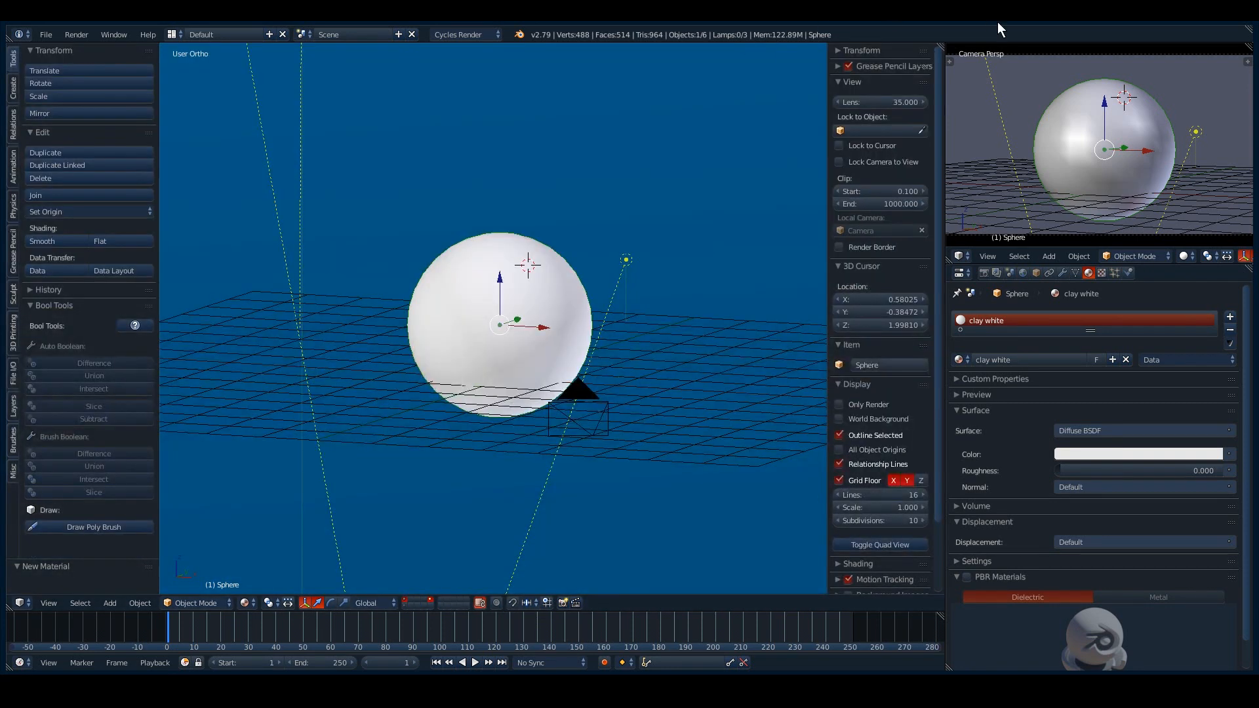
pyautogui.moveTo(941, 45); pyautogui.dragTo(852, 265)
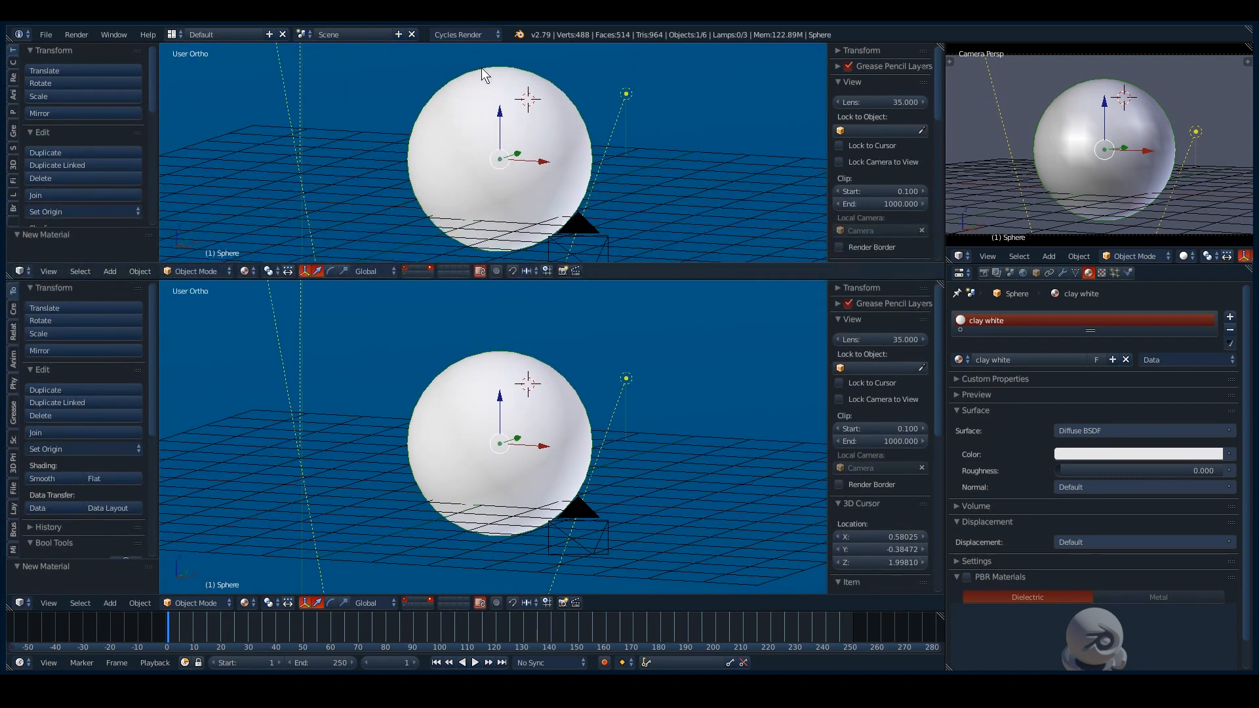
pyautogui.click(21, 271)
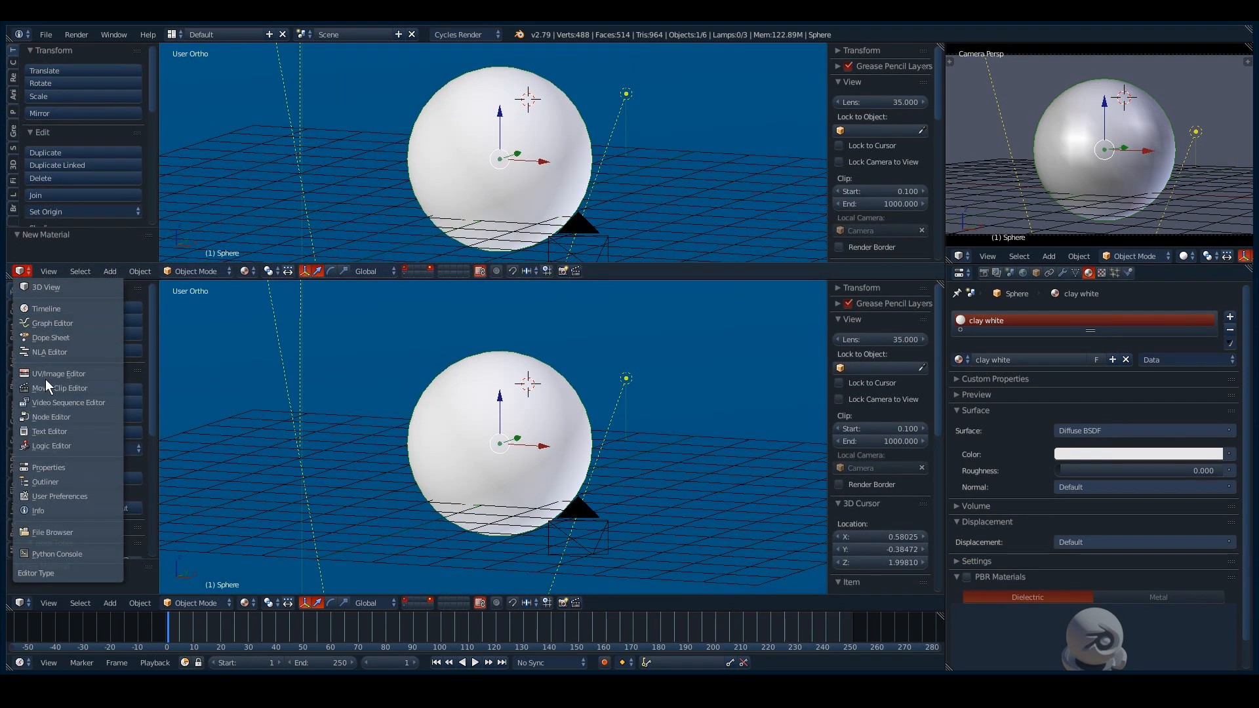
pyautogui.click(52, 417)
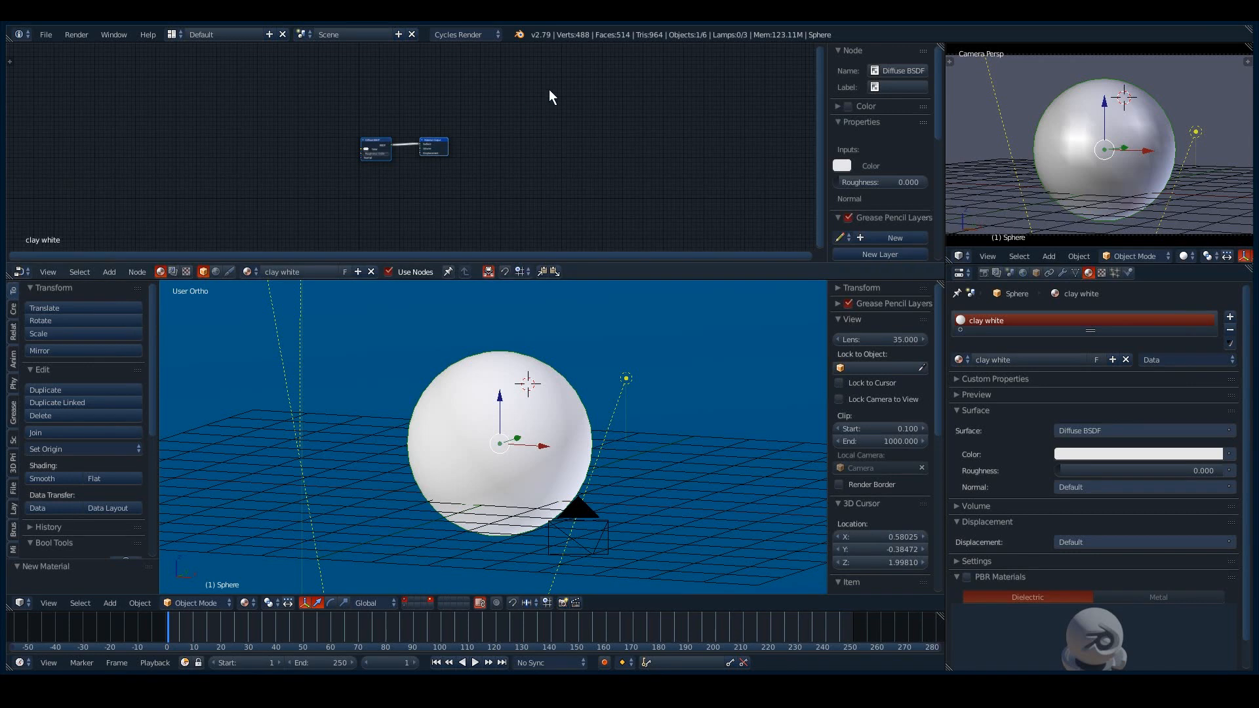
# Step: Spread the Material Output and Diffuse BSDF nodes apart to make room in the clay white node tree
pyautogui.scroll(10, 431, 183)
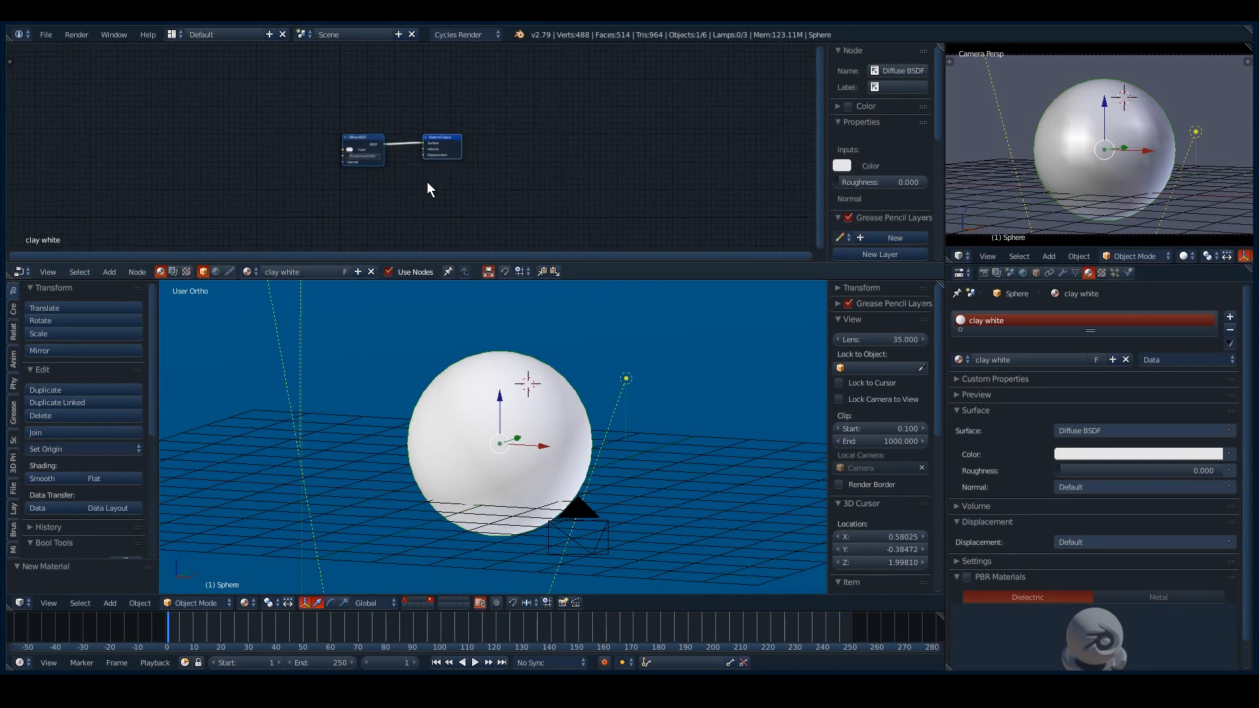
pyautogui.scroll(4, 517, 177)
pyautogui.moveTo(431, 189)
pyautogui.mouseDown(button='middle')
pyautogui.moveTo(518, 177)
pyautogui.moveTo(448, 195)
pyautogui.mouseUp(button='middle')
pyautogui.scroll(-5, 516, 194)
pyautogui.moveTo(534, 189); pyautogui.dragTo(574, 187, button='middle')
pyautogui.moveTo(552, 131); pyautogui.dragTo(577, 135)
pyautogui.moveTo(419, 125); pyautogui.dragTo(447, 92)
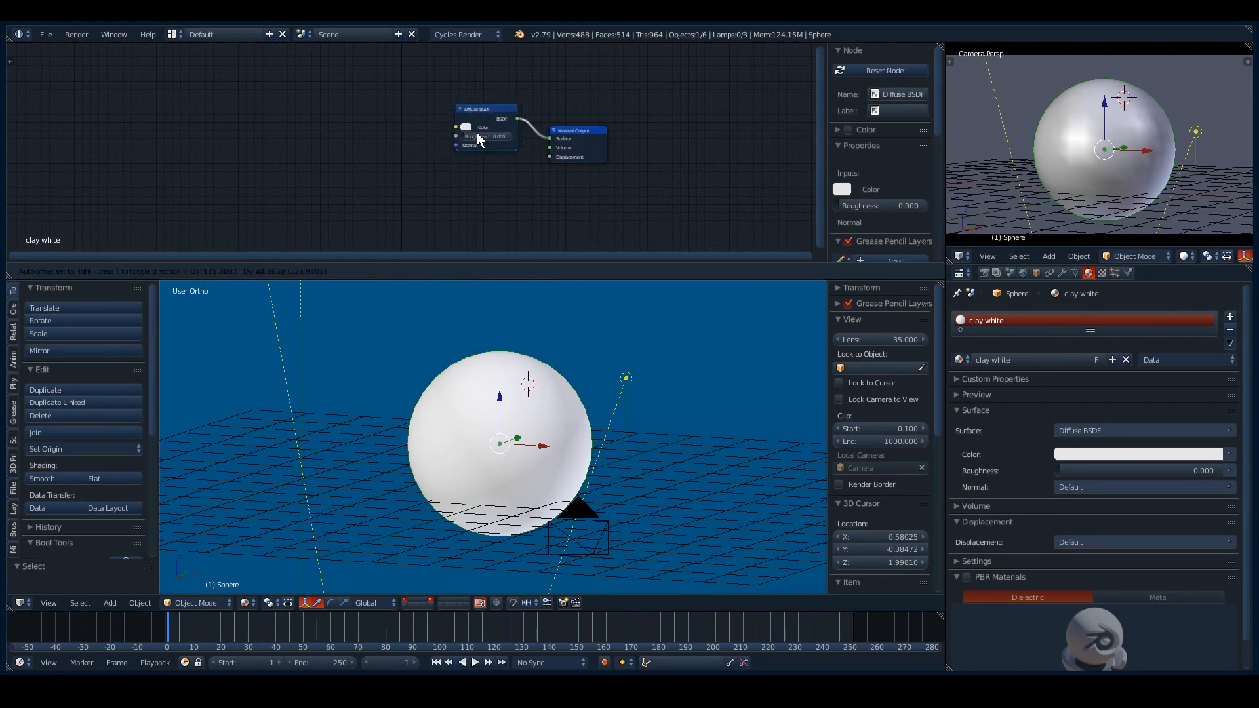
# Step: Add a Voronoi Texture node and place it on the input side of the Diffuse BSDF
pyautogui.hotkey('shift', 'a')
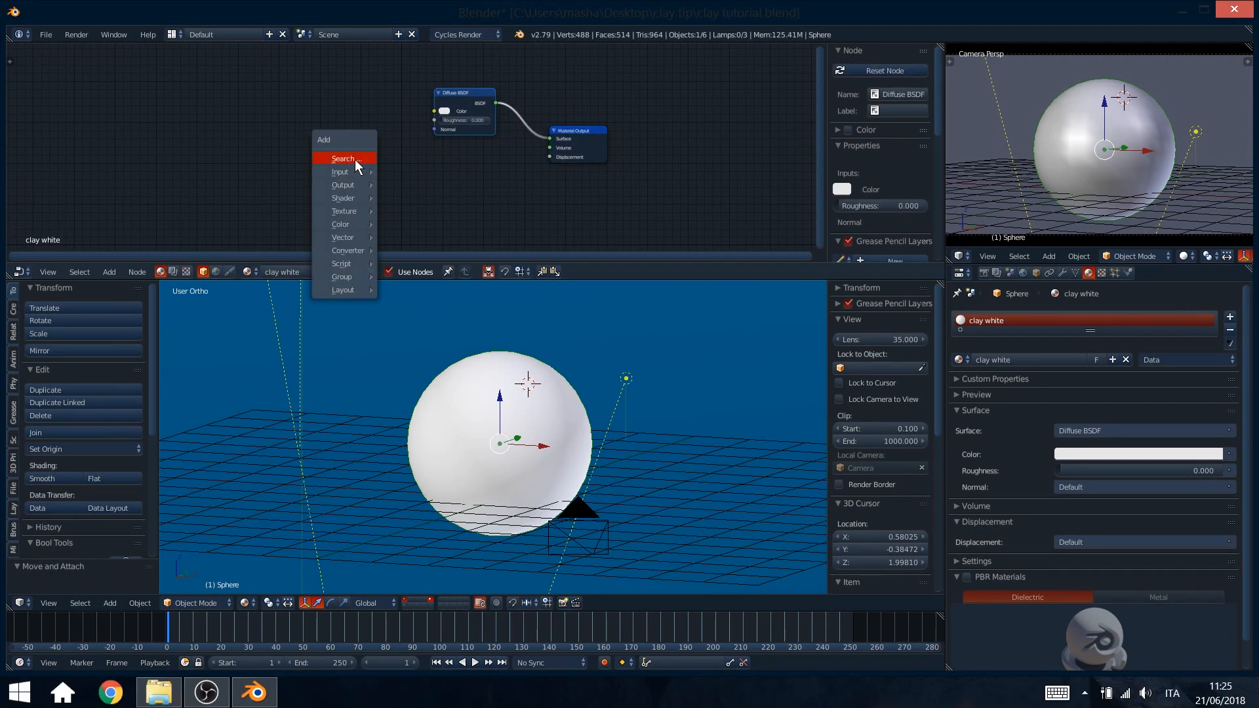
pyautogui.click(354, 160)
pyautogui.write('vorn')
pyautogui.press('BackSpace')
pyautogui.click(400, 185)
pyautogui.click(267, 138)
# Step: Add a Noise Texture node and arrange it directly below the Voronoi Texture
pyautogui.hotkey('shift', 'a')
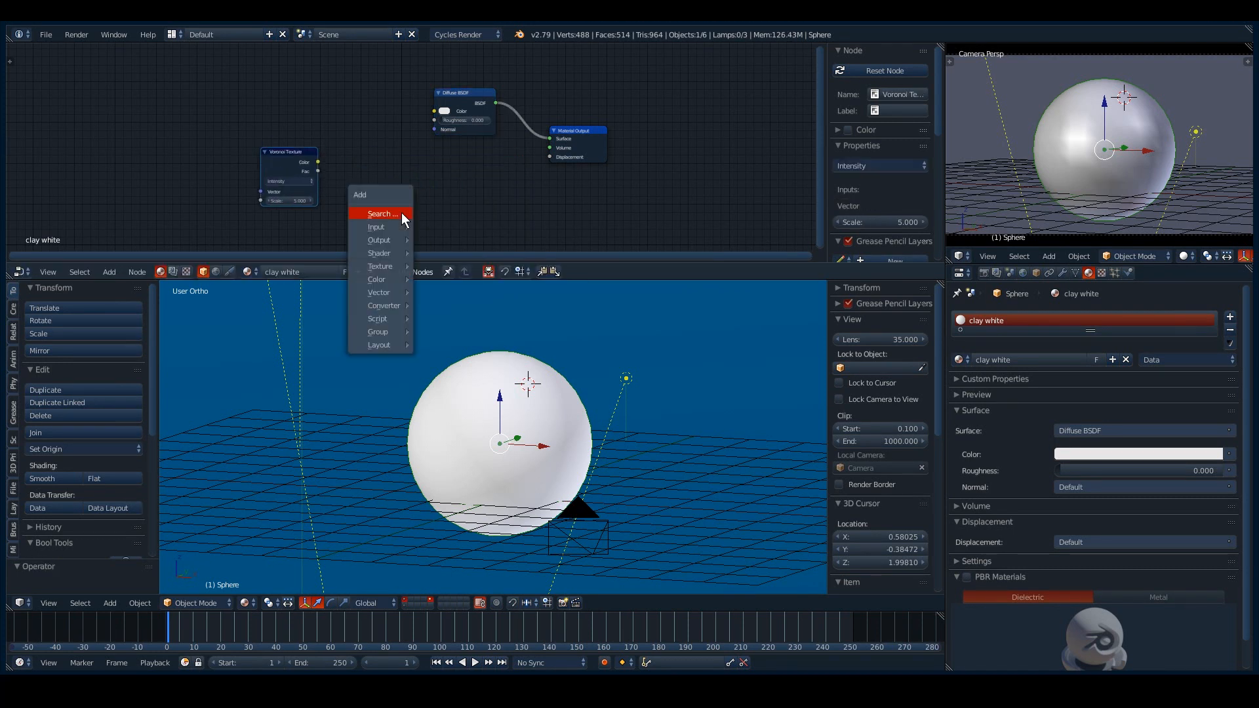
pyautogui.click(396, 211)
pyautogui.write('noise')
pyautogui.press('Return')
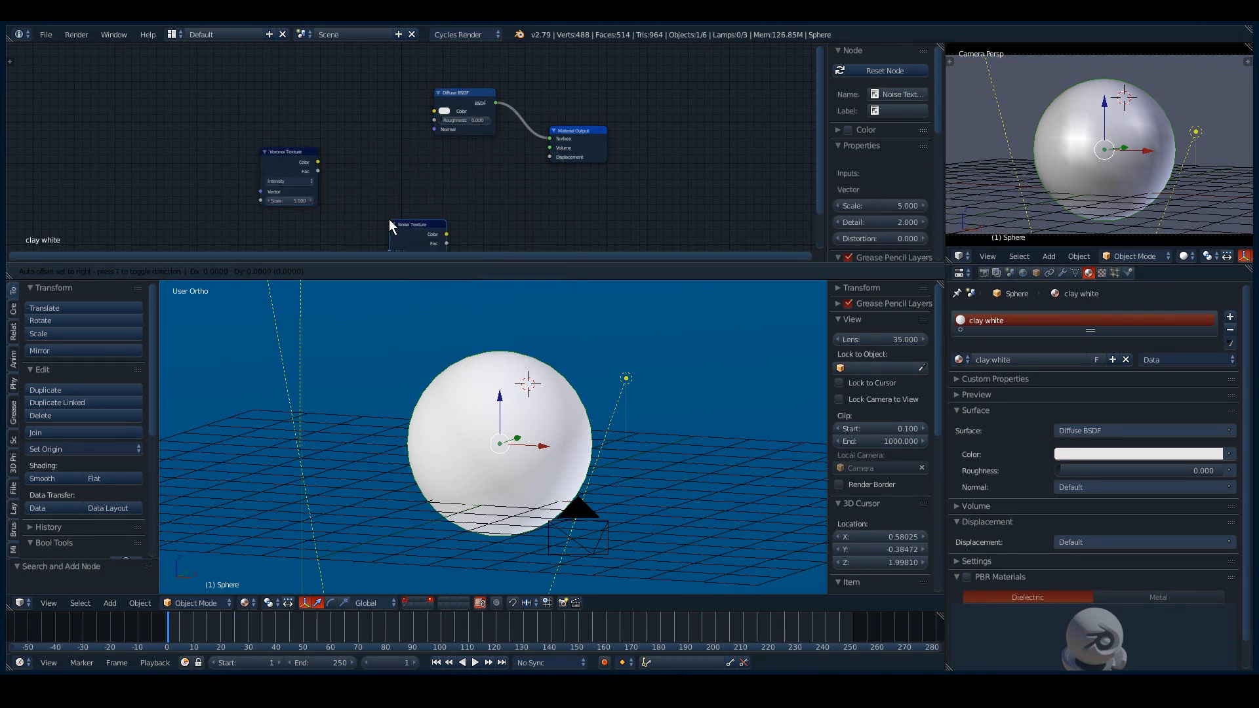
pyautogui.click(364, 186)
pyautogui.moveTo(303, 153); pyautogui.dragTo(285, 121)
pyautogui.moveTo(367, 191); pyautogui.dragTo(271, 185)
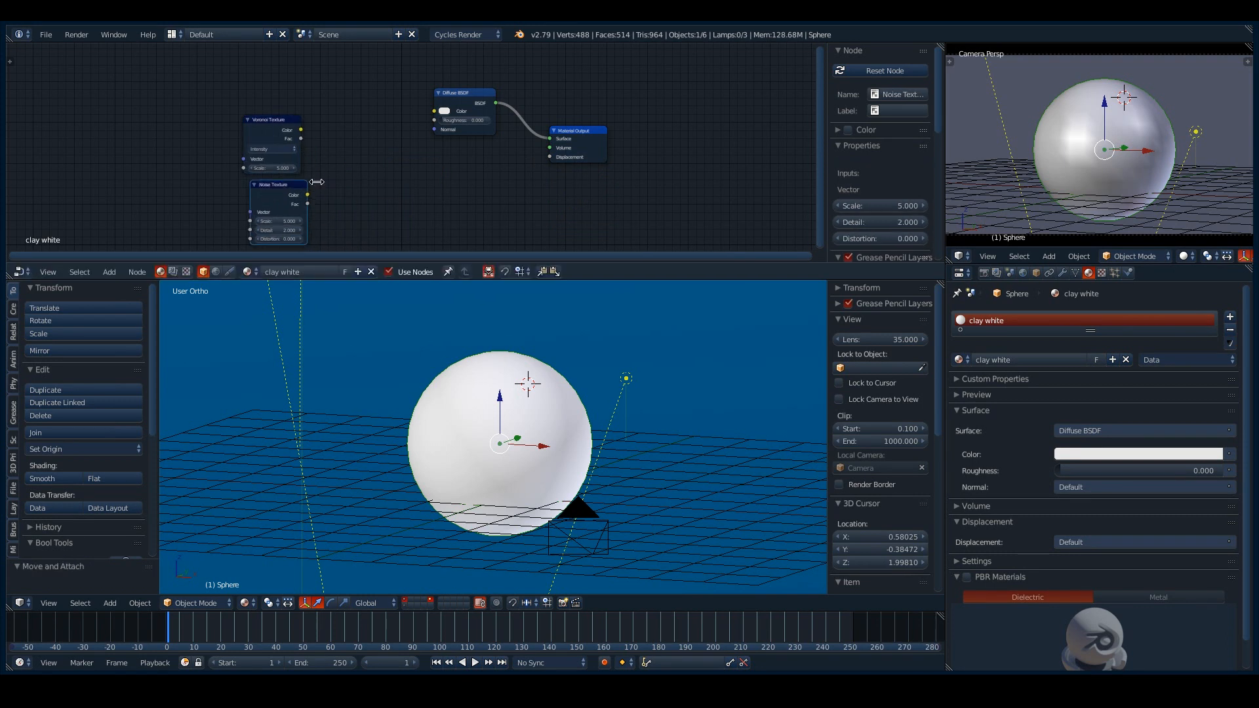
# Step: Enlarge the node editor downward and tidy the placement of the texture nodes
pyautogui.moveTo(617, 280); pyautogui.dragTo(616, 518)
pyautogui.moveTo(472, 357); pyautogui.dragTo(588, 327, button='middle')
pyautogui.scroll(4, 560, 232)
pyautogui.moveTo(358, 196); pyautogui.dragTo(396, 196)
pyautogui.moveTo(353, 281); pyautogui.dragTo(326, 301)
pyautogui.press('x')
# Step: Add a Mix colour node between the two texture nodes and the Diffuse BSDF
pyautogui.hotkey('shift', 'a')
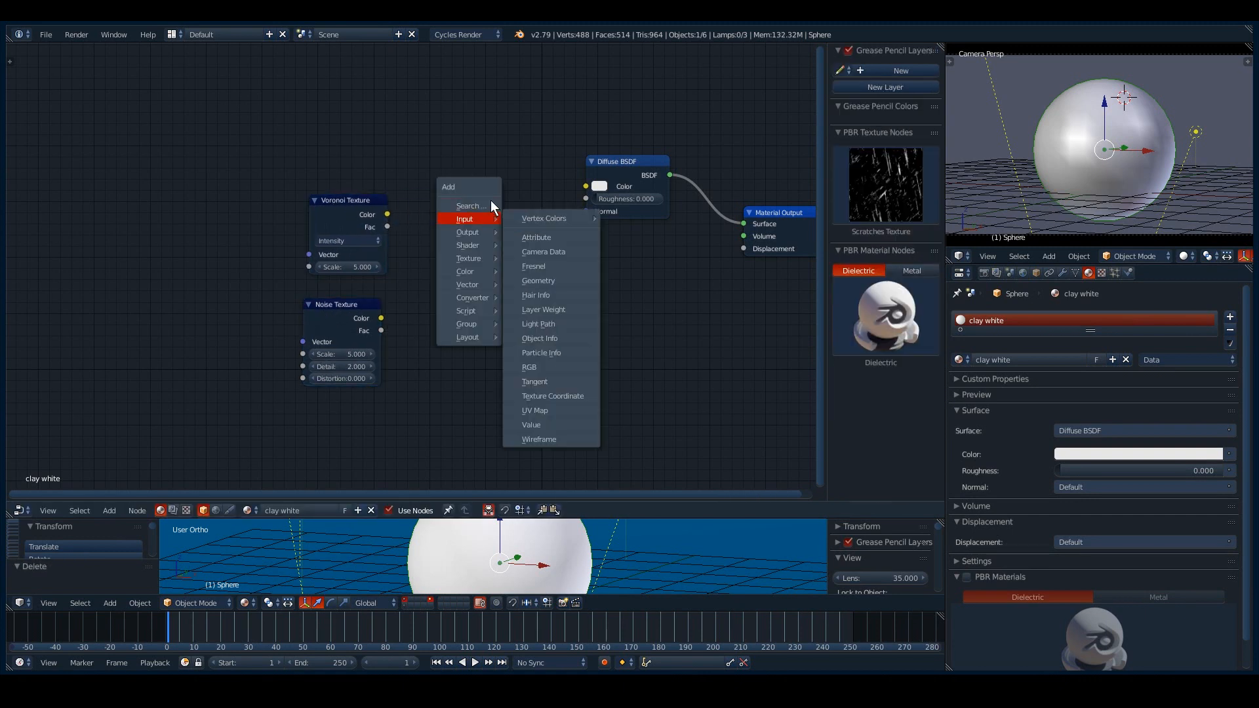
pyautogui.click(490, 202)
pyautogui.write('mi')
pyautogui.click(524, 252)
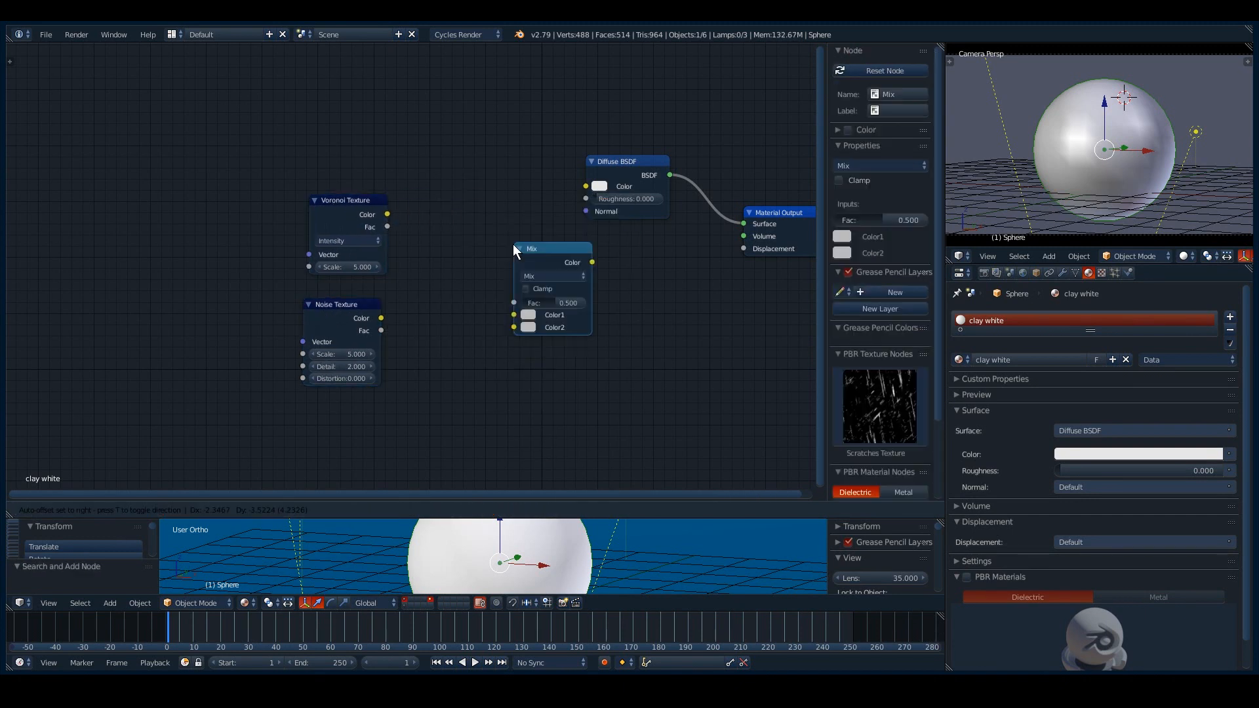
pyautogui.click(467, 261)
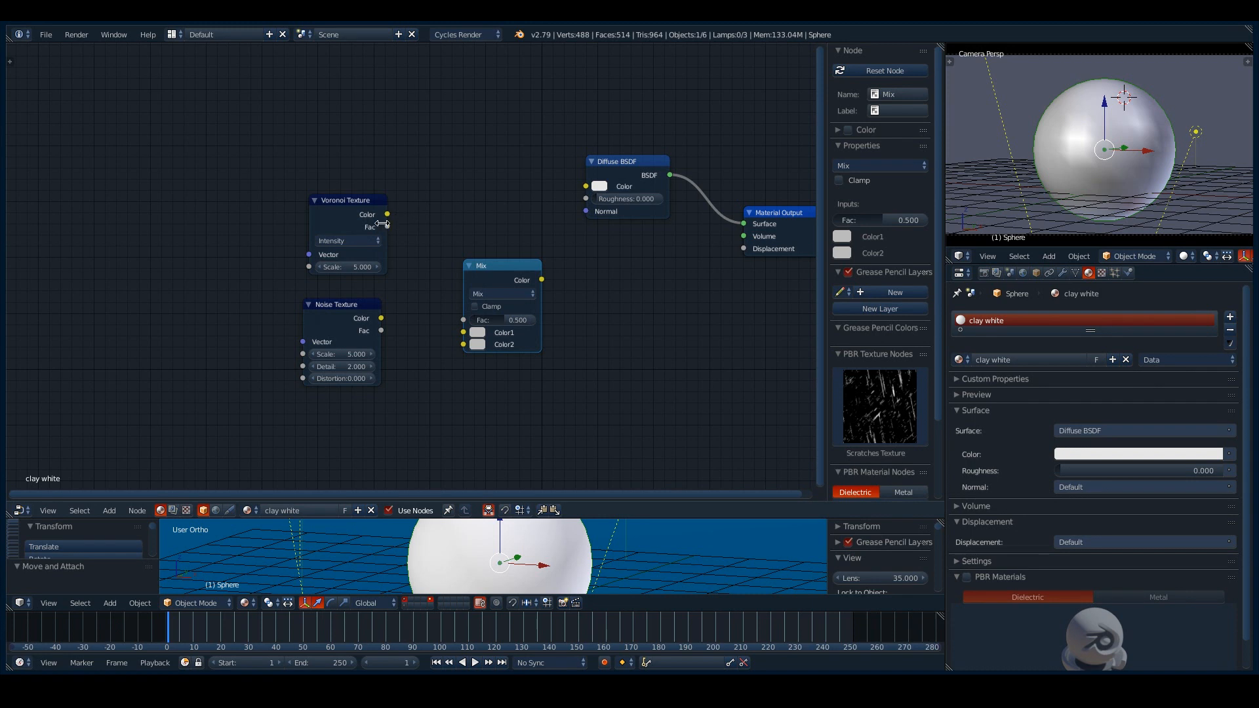
# Step: Connect the Voronoi Texture's Color to the Mix node's Color1 and the Noise Texture's Color to Color2
pyautogui.moveTo(388, 214); pyautogui.dragTo(462, 332)
pyautogui.moveTo(381, 318); pyautogui.dragTo(463, 344)
pyautogui.press('Home')
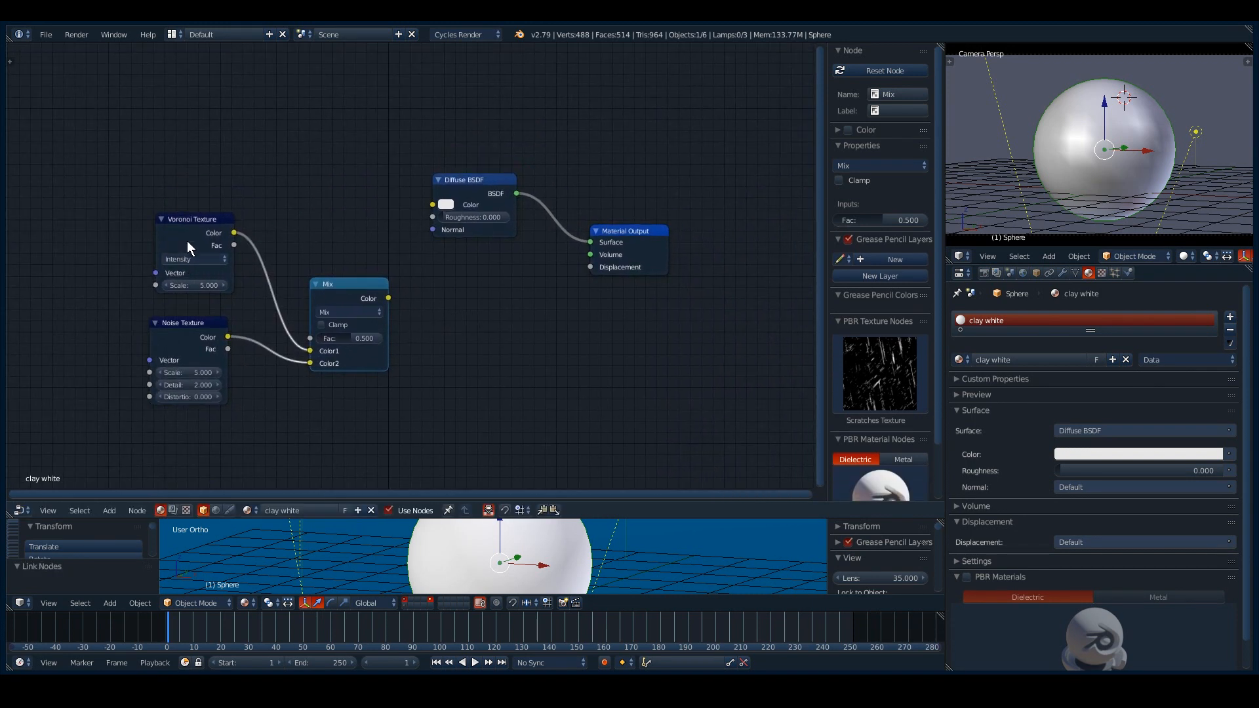
# Step: Preview the Voronoi Texture through a viewer node and rearrange the workspace to give the node tree and camera view more space
pyautogui.keyDown('ctrl'); pyautogui.keyDown('shift'); pyautogui.click(188, 221); pyautogui.keyUp('shift'); pyautogui.keyUp('ctrl')
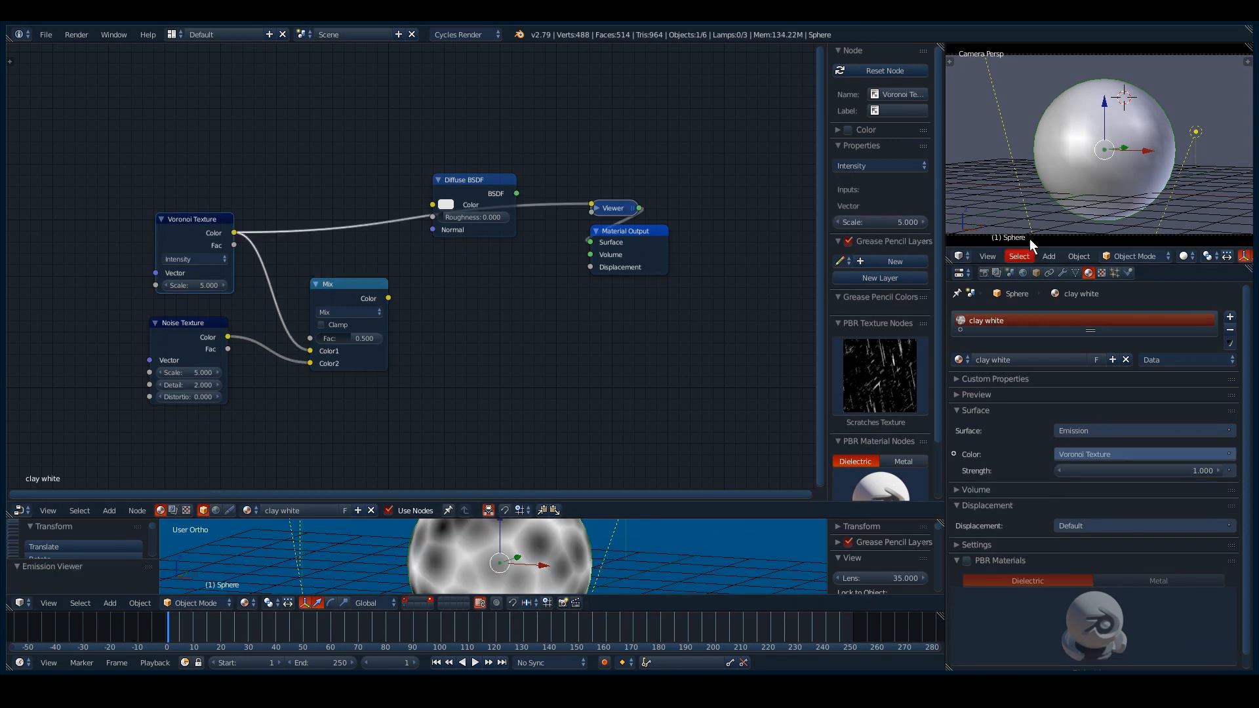
pyautogui.moveTo(940, 523); pyautogui.dragTo(924, 544)
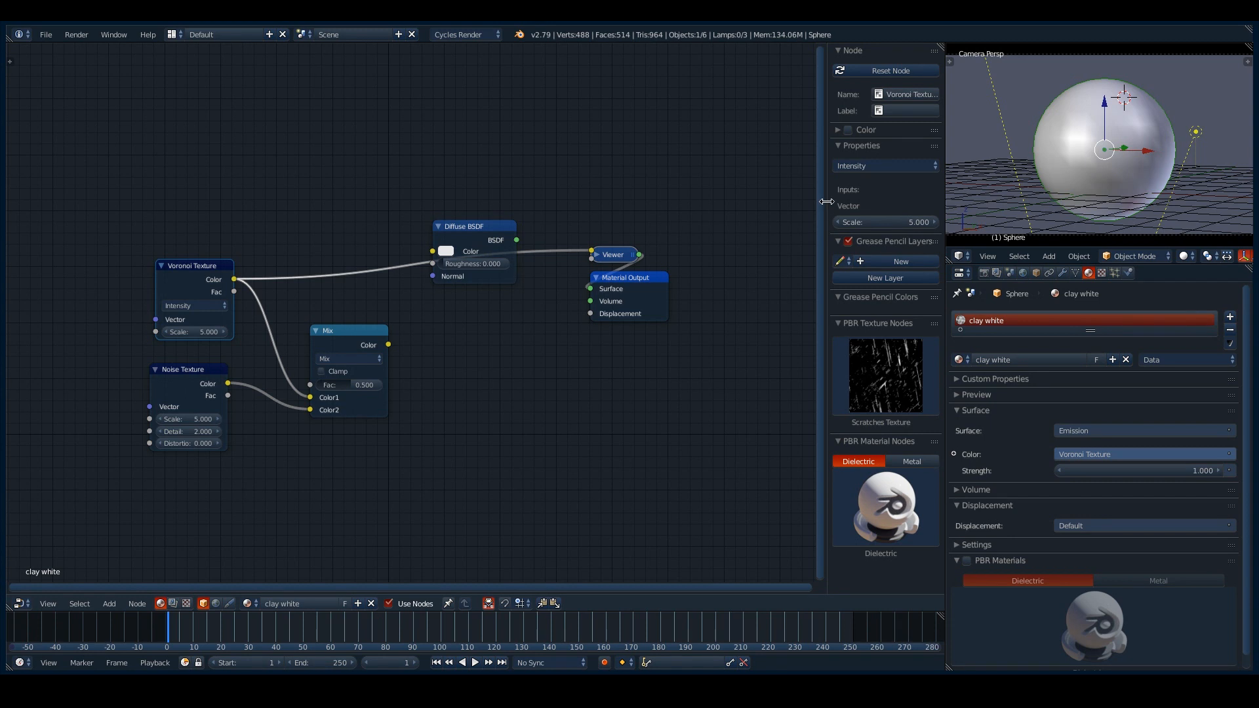
pyautogui.press('n')
pyautogui.moveTo(941, 131); pyautogui.dragTo(786, 131)
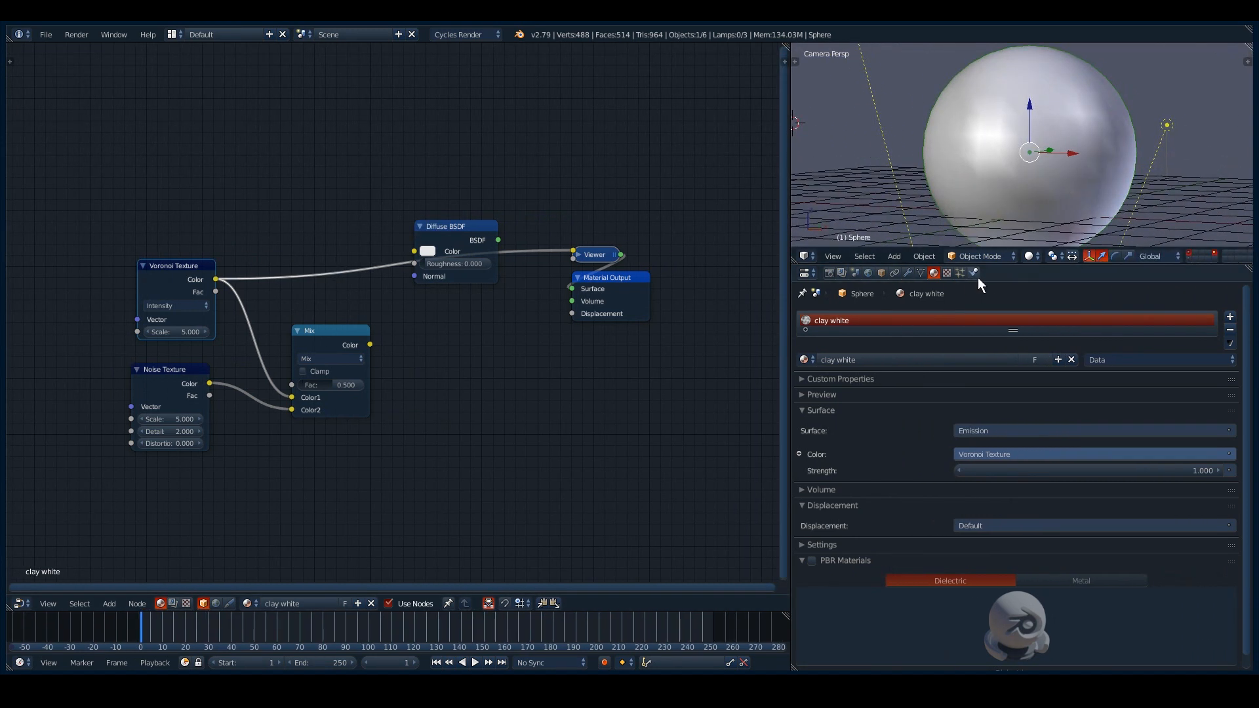
pyautogui.moveTo(985, 281); pyautogui.dragTo(984, 508)
# Step: Set the camera view's viewport shading to Material
pyautogui.click(1031, 487)
pyautogui.click(1061, 415)
pyautogui.click(1031, 486)
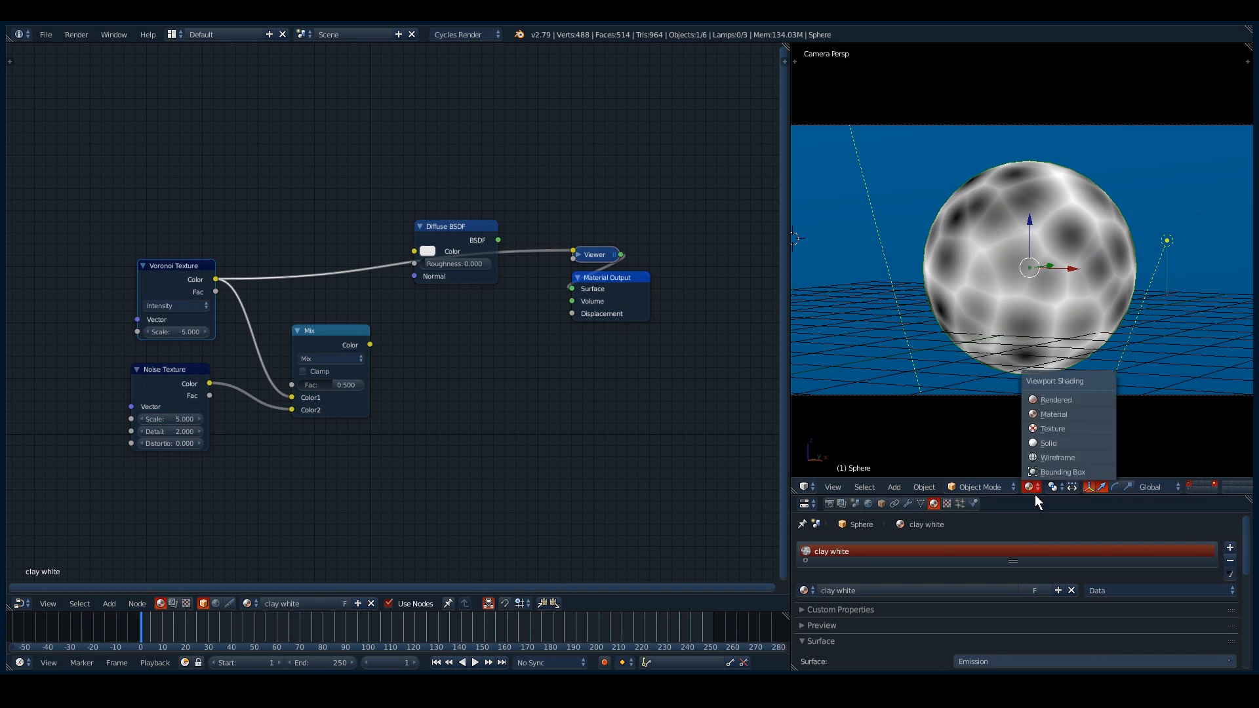
pyautogui.click(1060, 416)
pyautogui.moveTo(331, 460); pyautogui.dragTo(387, 518, button='middle')
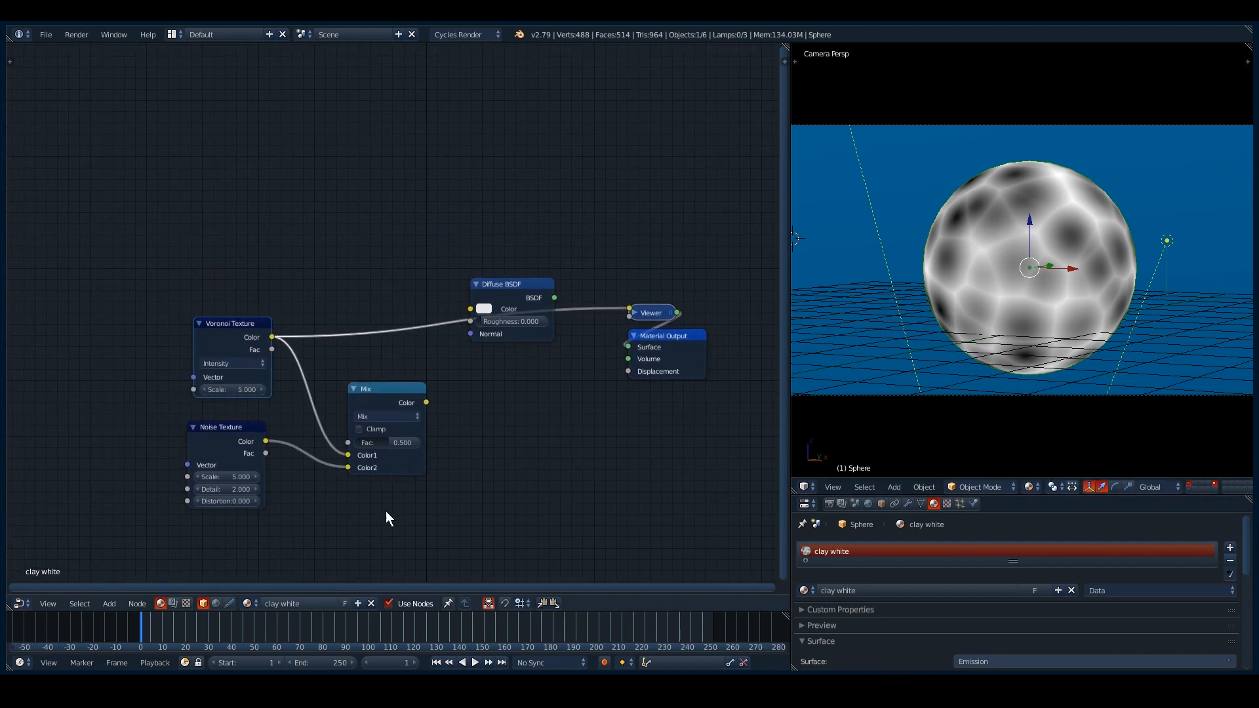
# Step: Compare the Noise Texture and Voronoi Texture patterns on the sphere by alternating the viewer preview between them
pyautogui.keyDown('ctrl'); pyautogui.keyDown('shift'); pyautogui.click(226, 439); pyautogui.keyUp('shift'); pyautogui.keyUp('ctrl')
pyautogui.keyDown('ctrl'); pyautogui.keyDown('shift'); pyautogui.click(235, 355); pyautogui.keyUp('shift'); pyautogui.keyUp('ctrl')
pyautogui.keyDown('ctrl'); pyautogui.keyDown('shift'); pyautogui.click(237, 454); pyautogui.keyUp('shift'); pyautogui.keyUp('ctrl')
pyautogui.keyDown('ctrl'); pyautogui.keyDown('shift'); pyautogui.click(240, 362); pyautogui.keyUp('shift'); pyautogui.keyUp('ctrl')
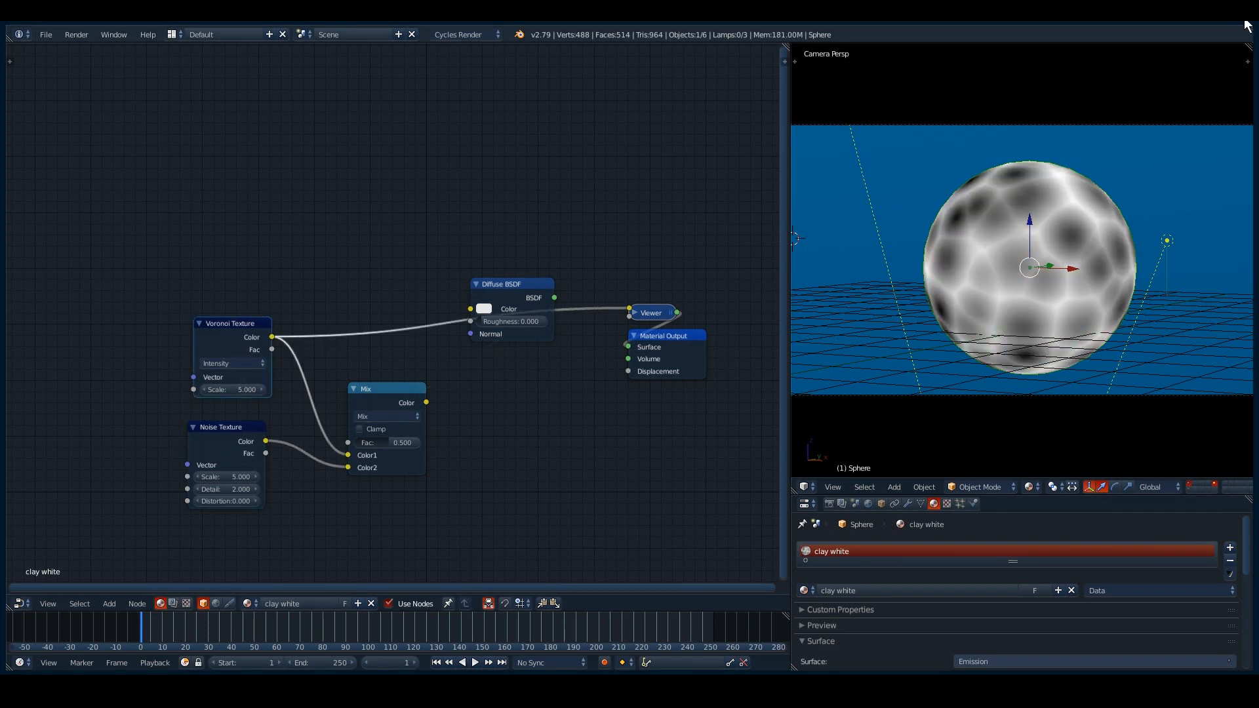
pyautogui.keyDown('ctrl'); pyautogui.keyDown('shift'); pyautogui.click(229, 341); pyautogui.keyUp('shift'); pyautogui.keyUp('ctrl')
pyautogui.keyDown('ctrl'); pyautogui.keyDown('shift'); pyautogui.click(232, 449); pyautogui.keyUp('shift'); pyautogui.keyUp('ctrl')
pyautogui.keyDown('ctrl'); pyautogui.keyDown('shift'); pyautogui.click(235, 367); pyautogui.keyUp('shift'); pyautogui.keyUp('ctrl')
pyautogui.keyDown('ctrl'); pyautogui.keyDown('shift'); pyautogui.click(242, 447); pyautogui.keyUp('shift'); pyautogui.keyUp('ctrl')
pyautogui.keyDown('ctrl'); pyautogui.keyDown('shift'); pyautogui.click(239, 367); pyautogui.keyUp('shift'); pyautogui.keyUp('ctrl')
pyautogui.keyDown('ctrl'); pyautogui.keyDown('shift'); pyautogui.click(231, 447); pyautogui.keyUp('shift'); pyautogui.keyUp('ctrl')
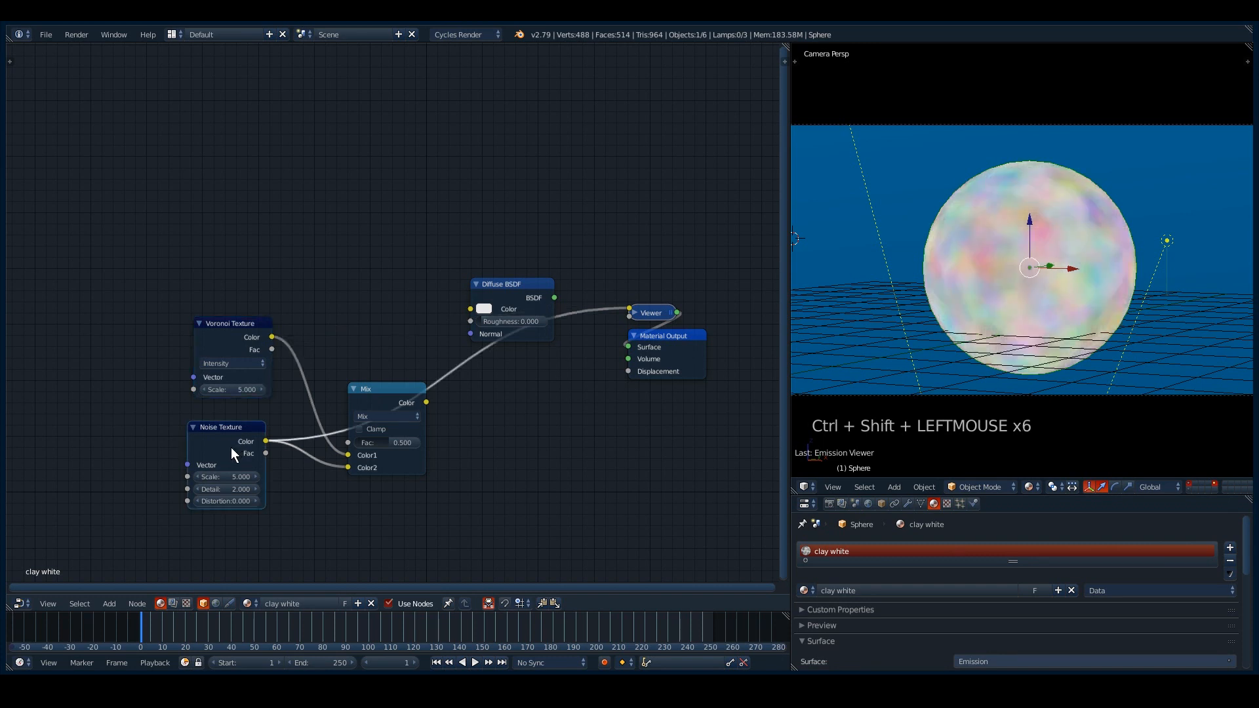
pyautogui.keyDown('ctrl'); pyautogui.keyDown('shift'); pyautogui.click(213, 327); pyautogui.keyUp('shift'); pyautogui.keyUp('ctrl')
# Step: Cycle the viewer preview repeatedly through the Voronoi Texture node's outputs
pyautogui.keyDown('shift'); pyautogui.moveTo(236, 427); pyautogui.dragTo(304, 365, button='middle'); pyautogui.keyUp('shift')
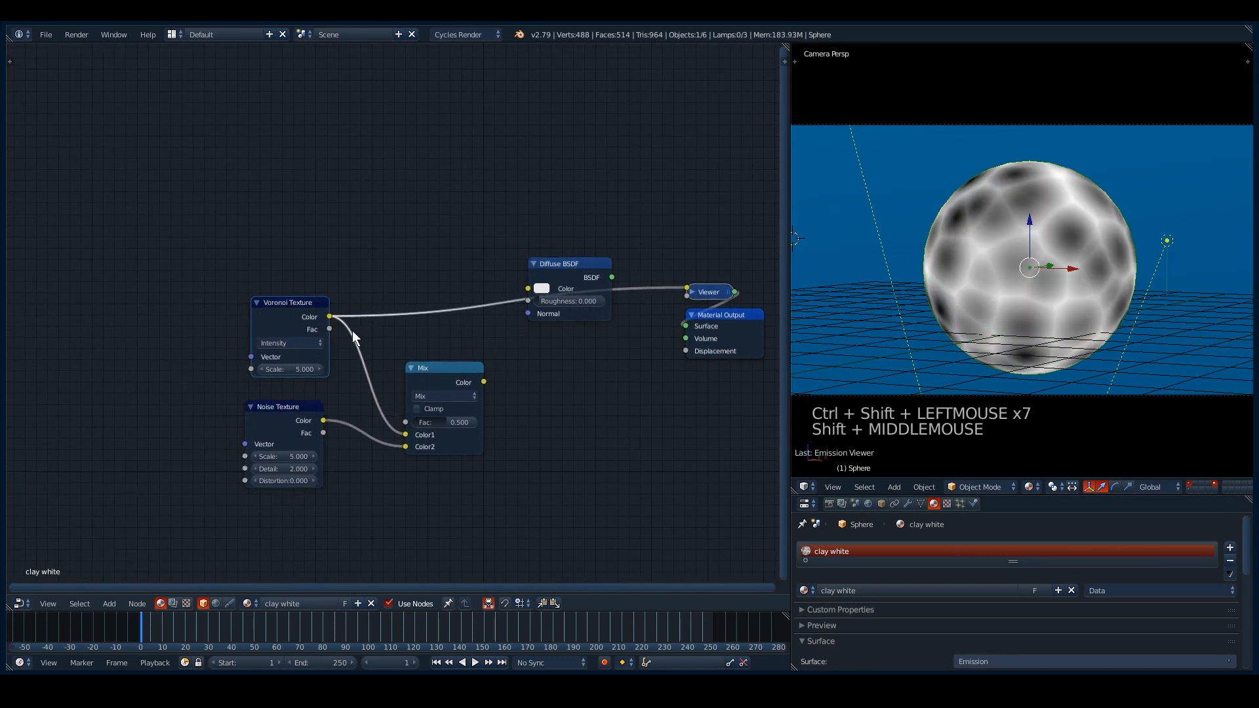
pyautogui.keyDown('ctrl'); pyautogui.keyDown('shift'); pyautogui.click(281, 319); pyautogui.keyUp('shift'); pyautogui.keyUp('ctrl')
pyautogui.keyDown('ctrl'); pyautogui.keyDown('shift'); pyautogui.click(305, 351); pyautogui.keyUp('shift'); pyautogui.keyUp('ctrl')
pyautogui.keyDown('ctrl'); pyautogui.keyDown('shift'); pyautogui.click(304, 352); pyautogui.keyUp('shift'); pyautogui.keyUp('ctrl')
pyautogui.keyDown('ctrl'); pyautogui.keyDown('shift'); pyautogui.click(304, 348); pyautogui.keyUp('shift'); pyautogui.keyUp('ctrl')
pyautogui.keyDown('ctrl'); pyautogui.keyDown('shift'); pyautogui.click(304, 348); pyautogui.keyUp('shift'); pyautogui.keyUp('ctrl')
pyautogui.keyDown('ctrl'); pyautogui.keyDown('shift'); pyautogui.click(304, 347); pyautogui.keyUp('shift'); pyautogui.keyUp('ctrl')
pyautogui.keyDown('ctrl'); pyautogui.keyDown('shift'); pyautogui.click(304, 348); pyautogui.keyUp('shift'); pyautogui.keyUp('ctrl')
pyautogui.keyDown('ctrl'); pyautogui.keyDown('shift'); pyautogui.click(304, 348); pyautogui.keyUp('shift'); pyautogui.keyUp('ctrl')
# Step: Preview further nodes on the sphere, ending with the Voronoi Texture and the lower Noise Texture
pyautogui.keyDown('ctrl'); pyautogui.keyDown('shift'); pyautogui.click(451, 366); pyautogui.keyUp('shift'); pyautogui.keyUp('ctrl')
pyautogui.keyDown('ctrl'); pyautogui.keyDown('shift'); pyautogui.click(513, 345); pyautogui.keyUp('shift'); pyautogui.keyUp('ctrl')
pyautogui.keyDown('ctrl'); pyautogui.keyDown('shift'); pyautogui.click(514, 345); pyautogui.keyUp('shift'); pyautogui.keyUp('ctrl')
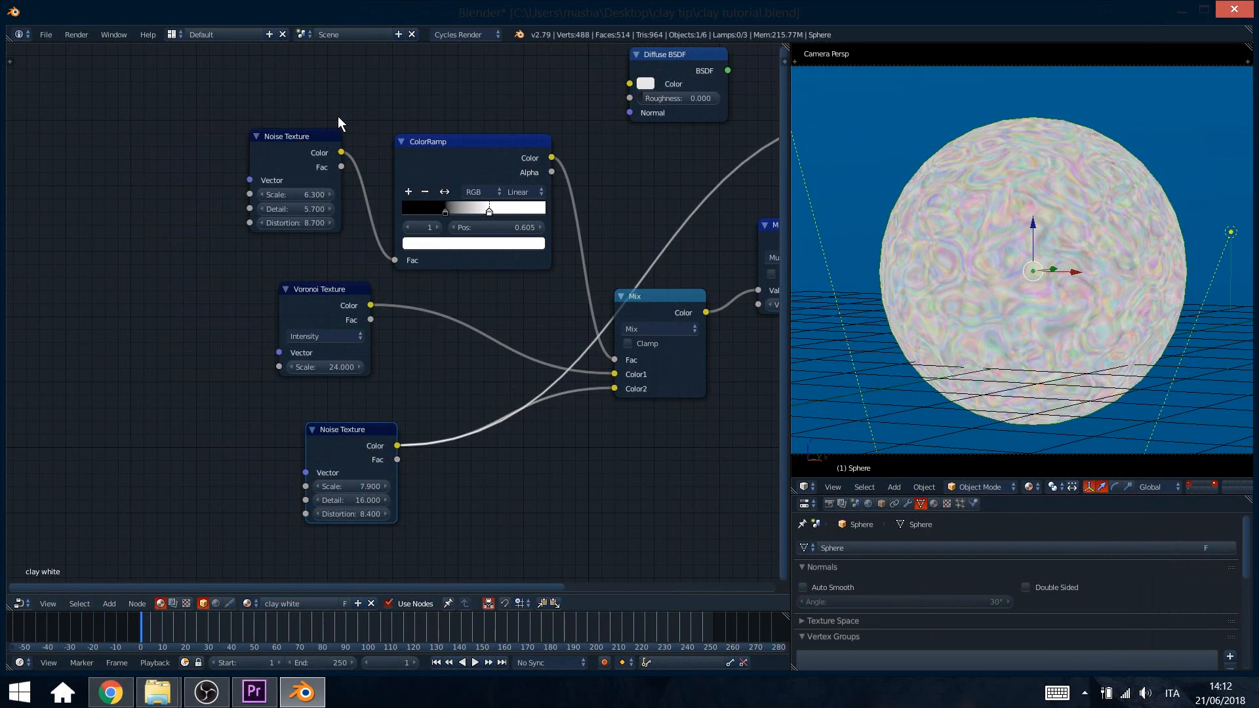
pyautogui.keyDown('ctrl'); pyautogui.keyDown('shift'); pyautogui.click(326, 326); pyautogui.keyUp('shift'); pyautogui.keyUp('ctrl')
pyautogui.keyDown('ctrl'); pyautogui.keyDown('shift'); pyautogui.click(354, 446); pyautogui.keyUp('shift'); pyautogui.keyUp('ctrl')
# Step: Search the add-ons in the user preferences for "node" to find Node Wrangler, and save the user settings
pyautogui.click(46, 35)
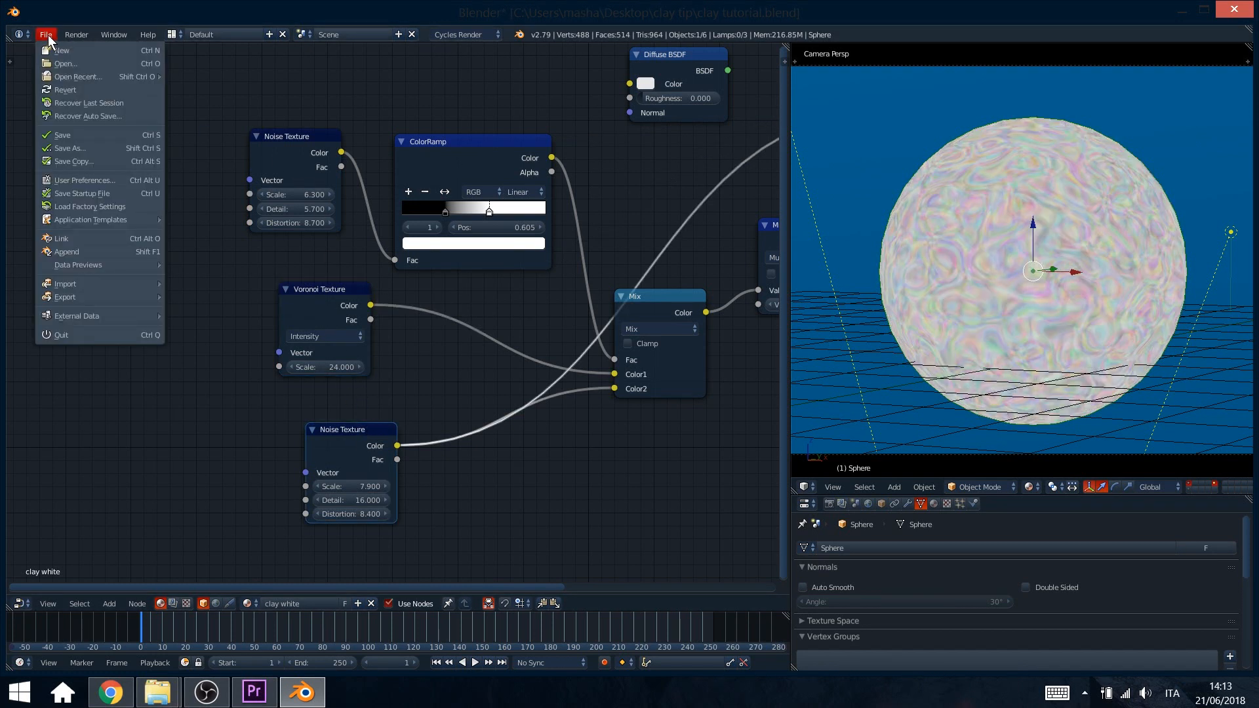
pyautogui.click(80, 181)
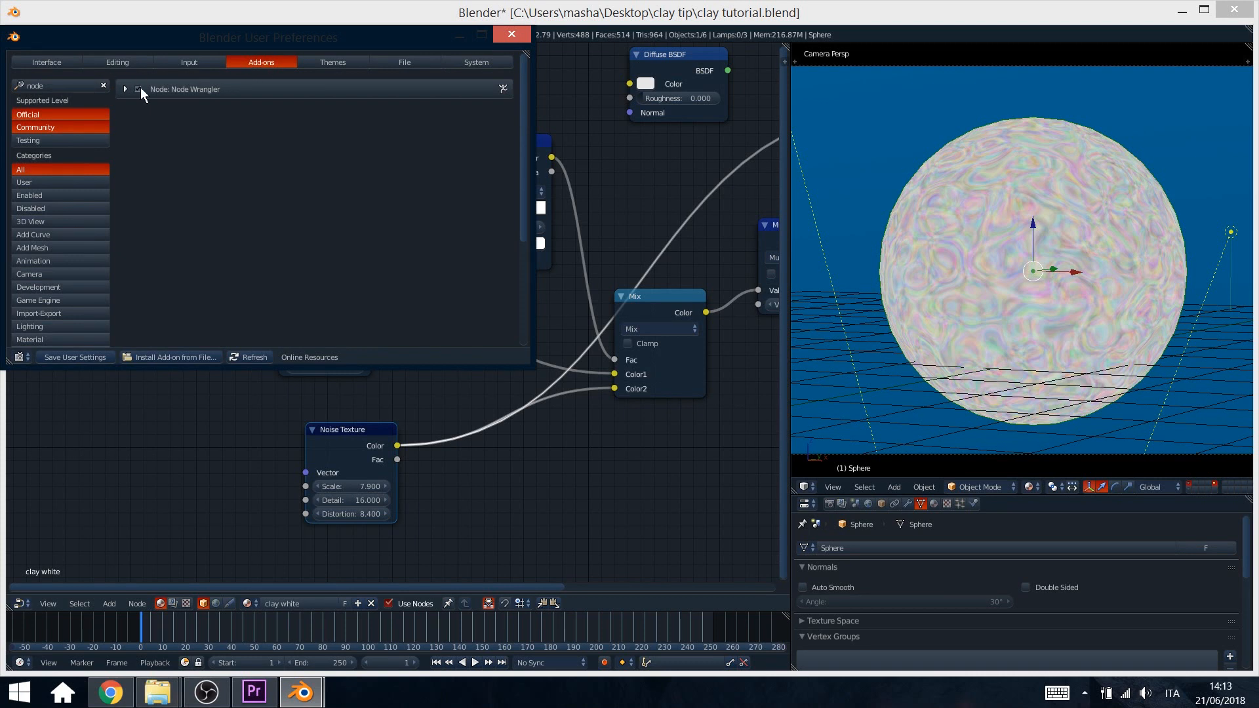
pyautogui.click(61, 84)
pyautogui.write('n')
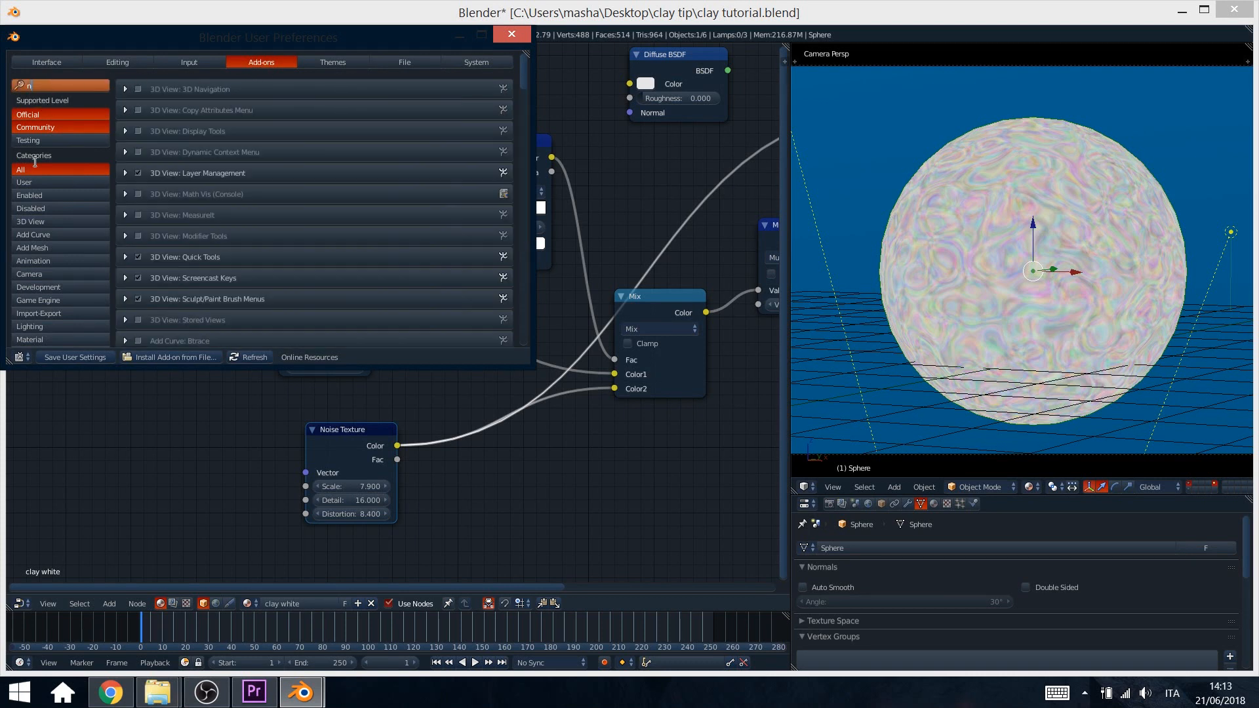
pyautogui.write('ode')
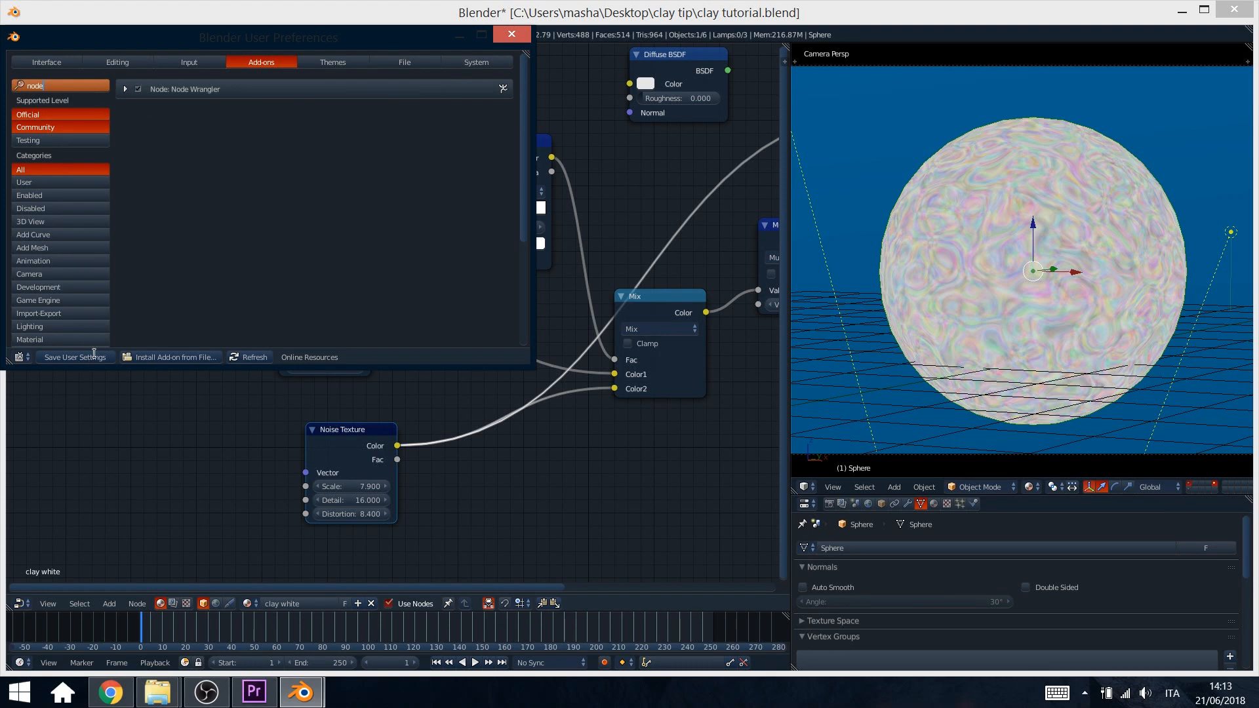
pyautogui.click(87, 359)
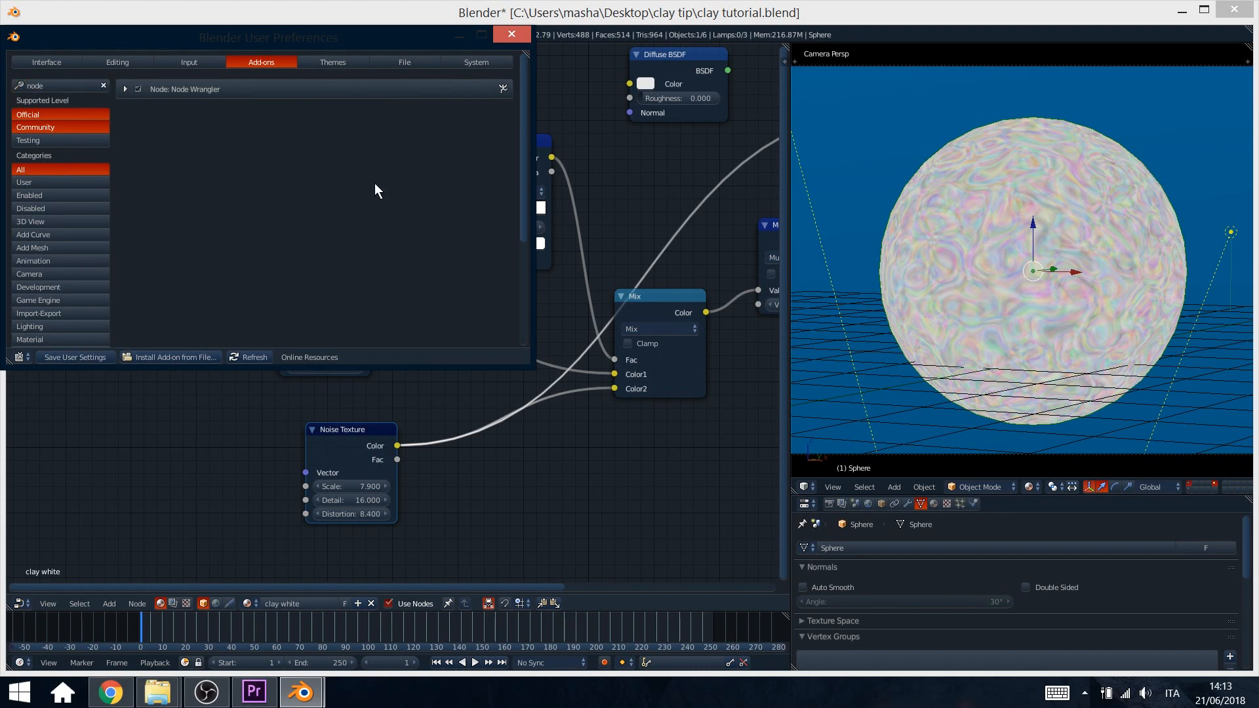
pyautogui.click(511, 34)
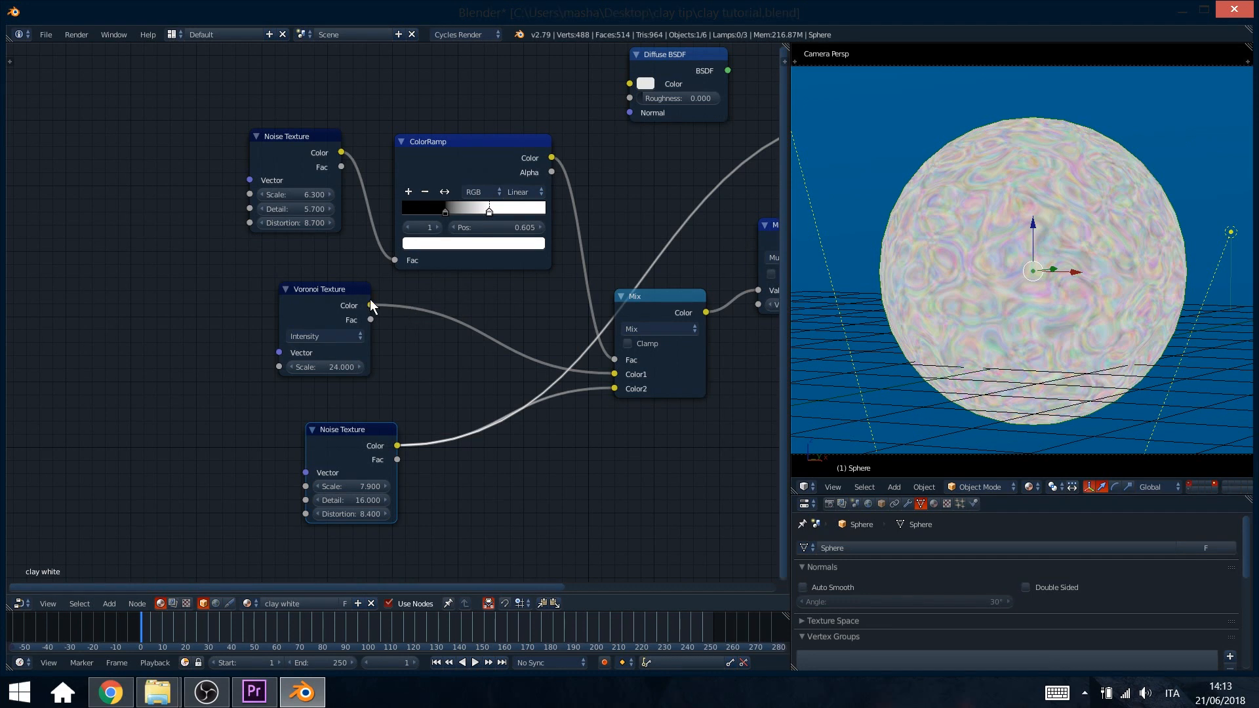
# Step: Preview the Voronoi Texture, both Noise Textures and the ColorRamp in turn on the sphere
pyautogui.keyDown('ctrl'); pyautogui.keyDown('shift'); pyautogui.click(328, 295); pyautogui.keyUp('shift'); pyautogui.keyUp('ctrl')
pyautogui.keyDown('ctrl'); pyautogui.keyDown('shift'); pyautogui.click(292, 163); pyautogui.keyUp('shift'); pyautogui.keyUp('ctrl')
pyautogui.keyDown('ctrl'); pyautogui.keyDown('shift'); pyautogui.click(320, 299); pyautogui.keyUp('shift'); pyautogui.keyUp('ctrl')
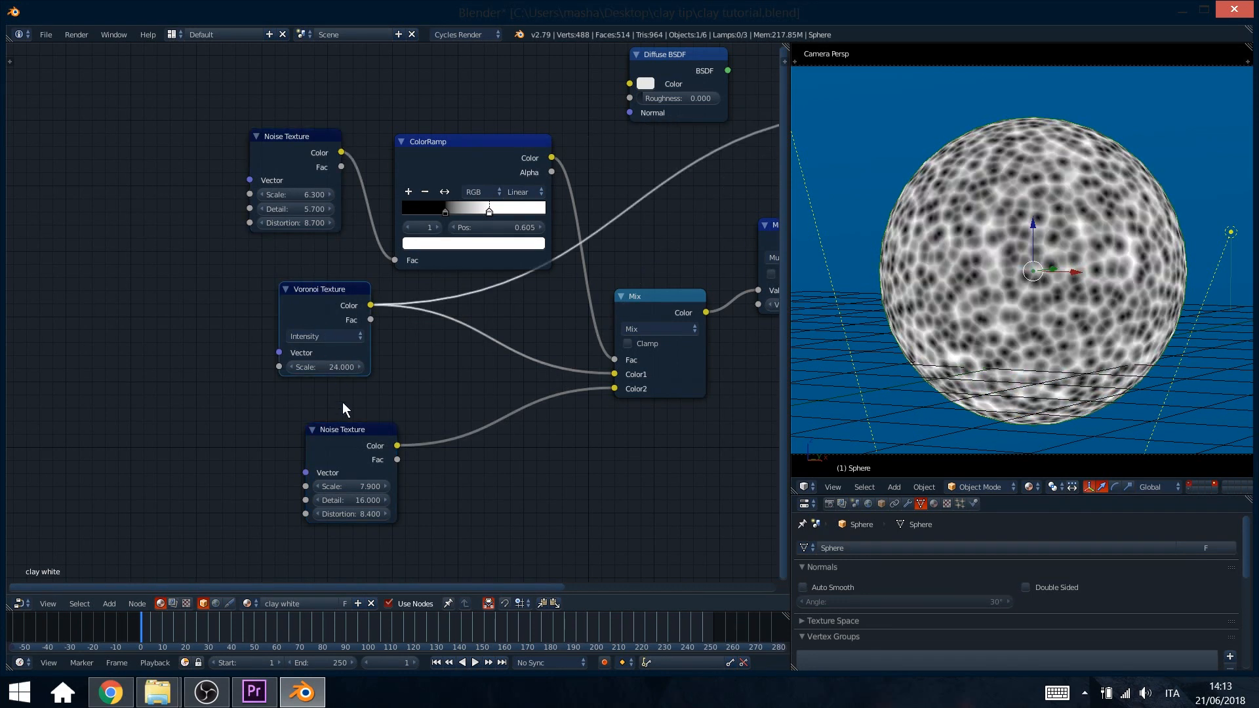
pyautogui.keyDown('ctrl'); pyautogui.keyDown('shift'); pyautogui.click(341, 417); pyautogui.keyUp('shift'); pyautogui.keyUp('ctrl')
pyautogui.keyDown('ctrl'); pyautogui.keyDown('shift'); pyautogui.click(328, 288); pyautogui.keyUp('shift'); pyautogui.keyUp('ctrl')
pyautogui.keyDown('ctrl'); pyautogui.keyDown('shift'); pyautogui.click(471, 159); pyautogui.keyUp('shift'); pyautogui.keyUp('ctrl')
pyautogui.keyDown('ctrl'); pyautogui.keyDown('shift'); pyautogui.click(292, 152); pyautogui.keyUp('shift'); pyautogui.keyUp('ctrl')
pyautogui.keyDown('ctrl'); pyautogui.keyDown('shift'); pyautogui.click(508, 175); pyautogui.keyUp('shift'); pyautogui.keyUp('ctrl')
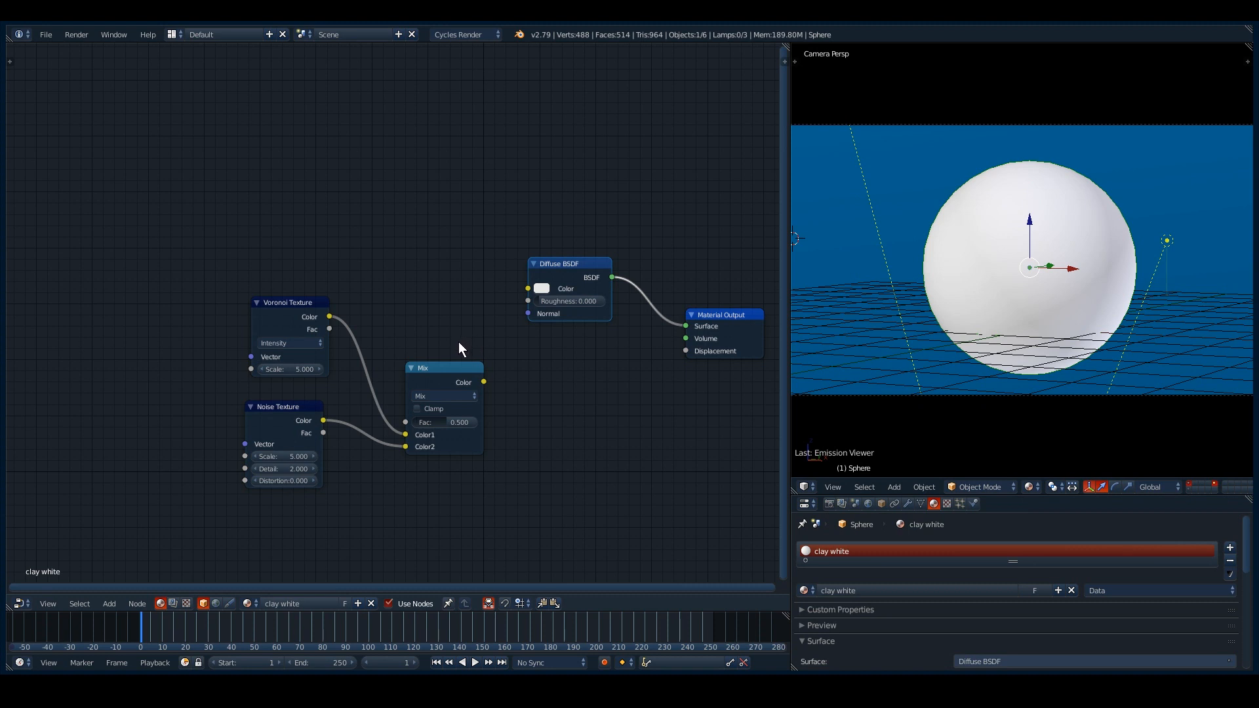
# Step: Connect the Mix node's Color to the Material Output's Displacement and reposition the Mix and Diffuse BSDF nodes apart
pyautogui.moveTo(341, 319); pyautogui.dragTo(302, 304, button='middle')
pyautogui.moveTo(445, 367); pyautogui.dragTo(647, 336)
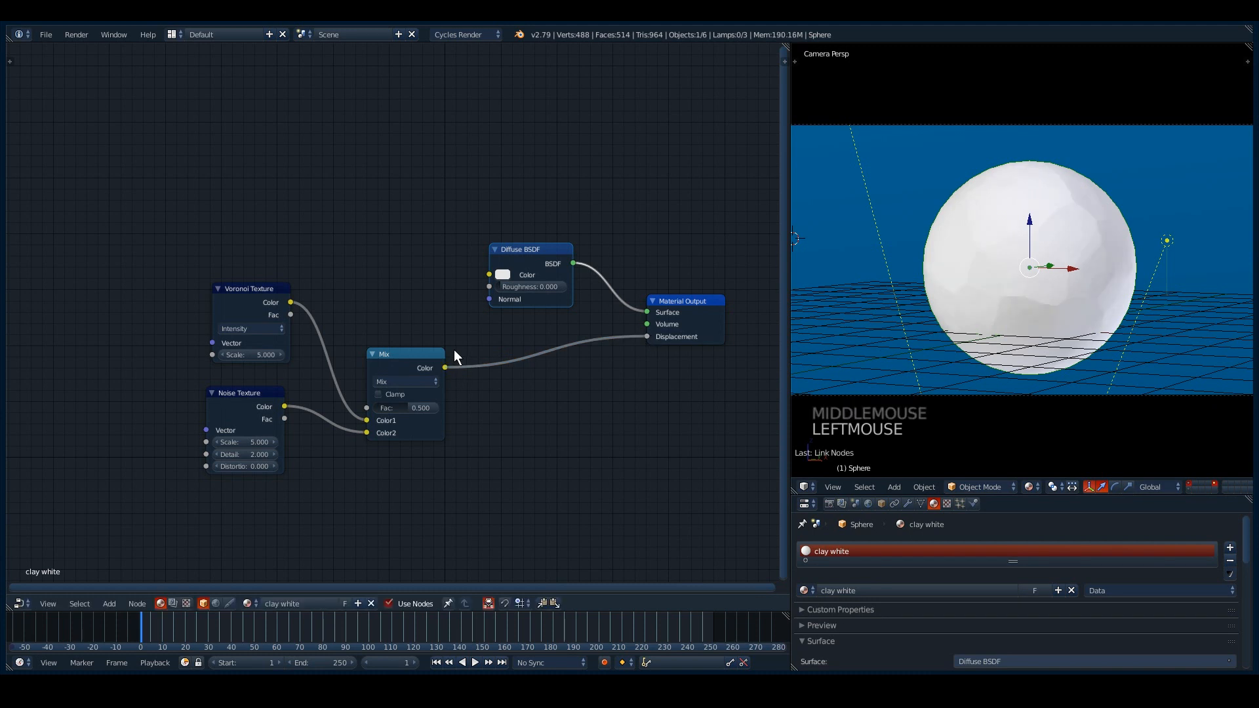
pyautogui.moveTo(402, 356); pyautogui.dragTo(477, 341)
pyautogui.moveTo(493, 428); pyautogui.dragTo(457, 413, button='middle')
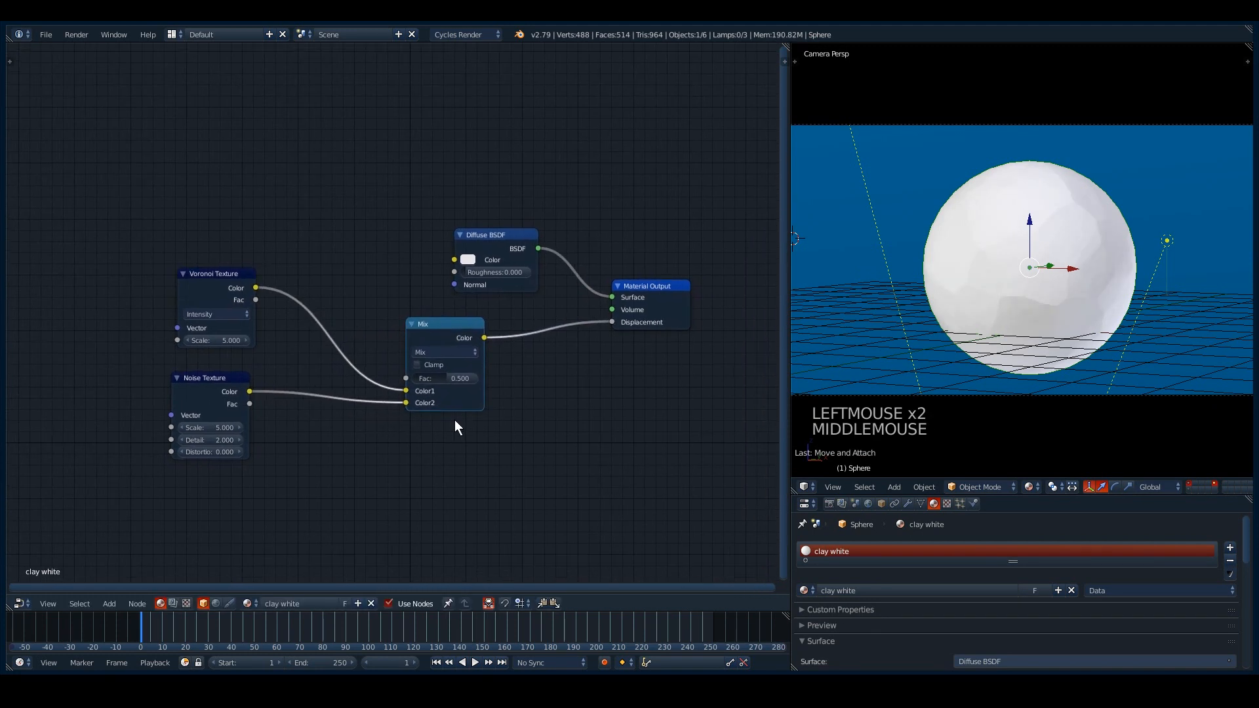
pyautogui.moveTo(472, 328); pyautogui.dragTo(518, 340)
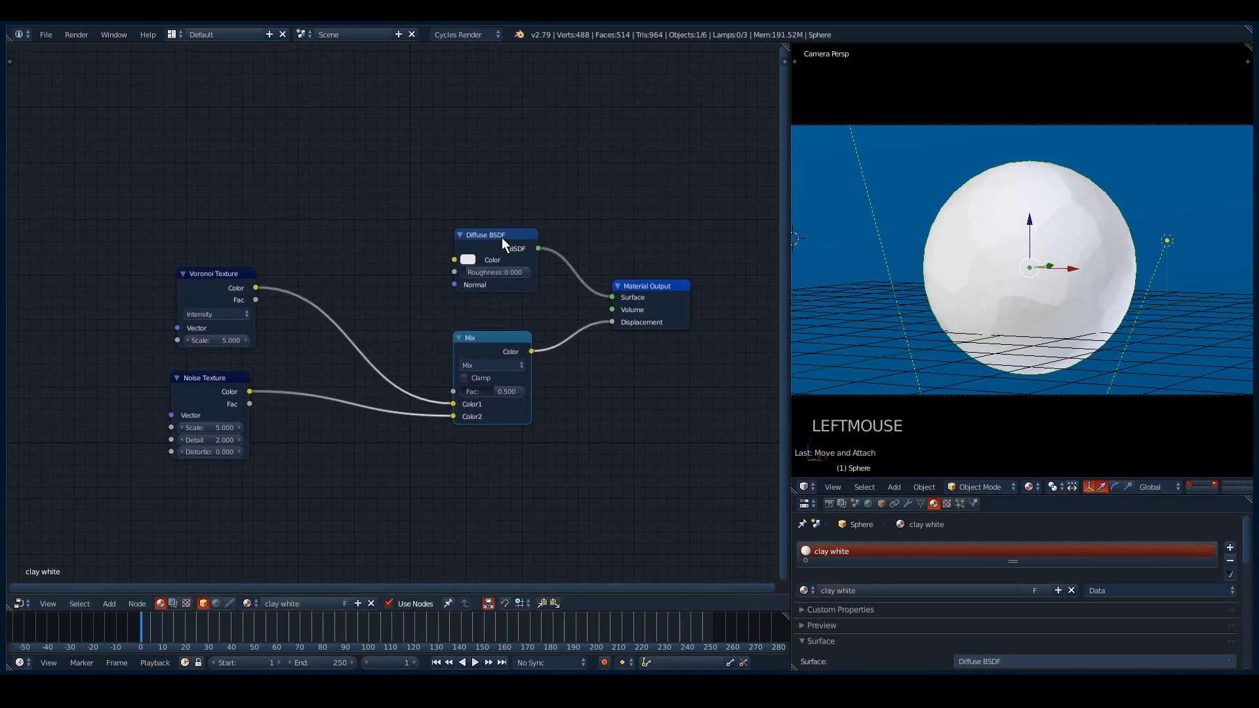
pyautogui.moveTo(503, 236); pyautogui.dragTo(493, 172)
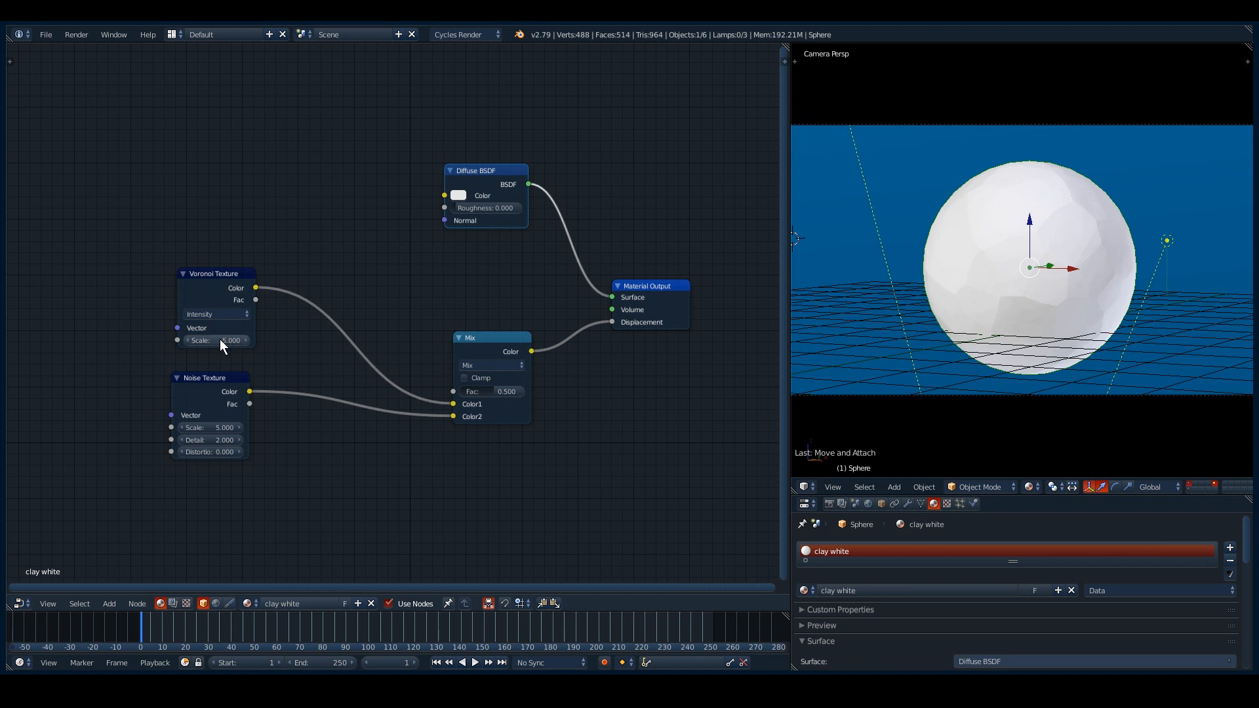
# Step: Set the Voronoi Texture's scale to 10.1 and the Noise Texture's scale to 7.3, previewing both textures and the Mix node on the sphere
pyautogui.moveTo(219, 341); pyautogui.dragTo(223, 340)
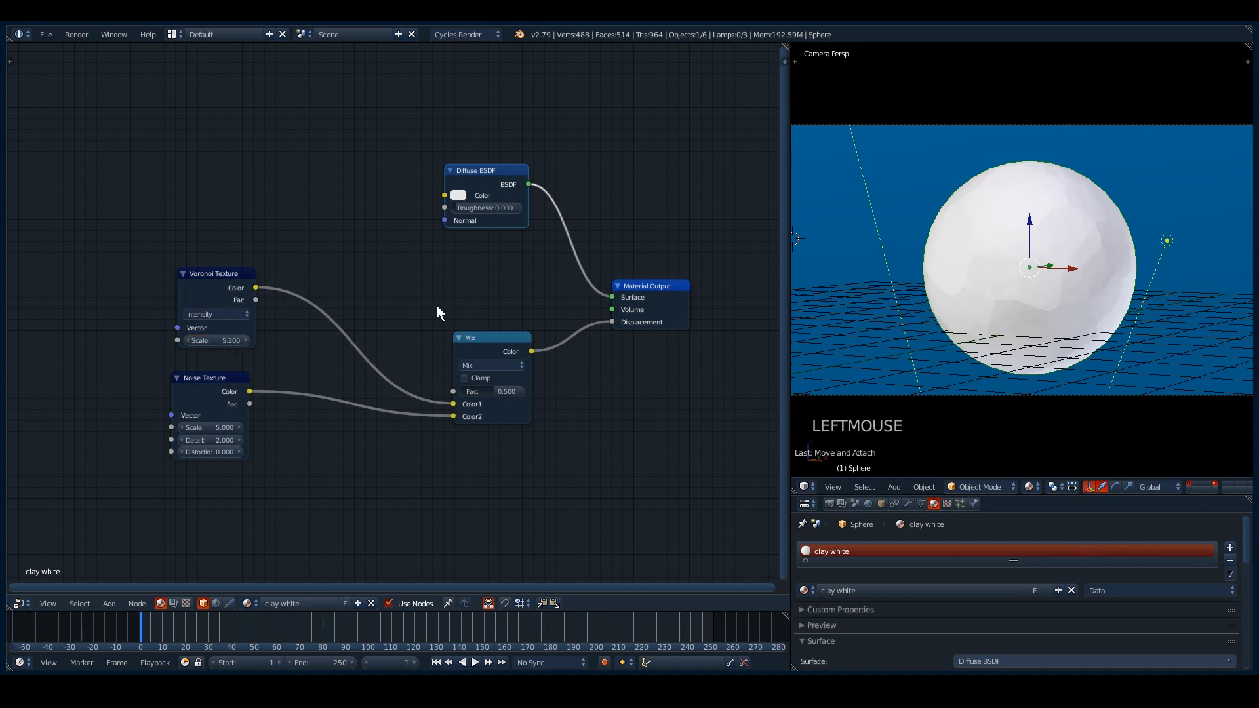
pyautogui.moveTo(221, 272); pyautogui.dragTo(196, 271)
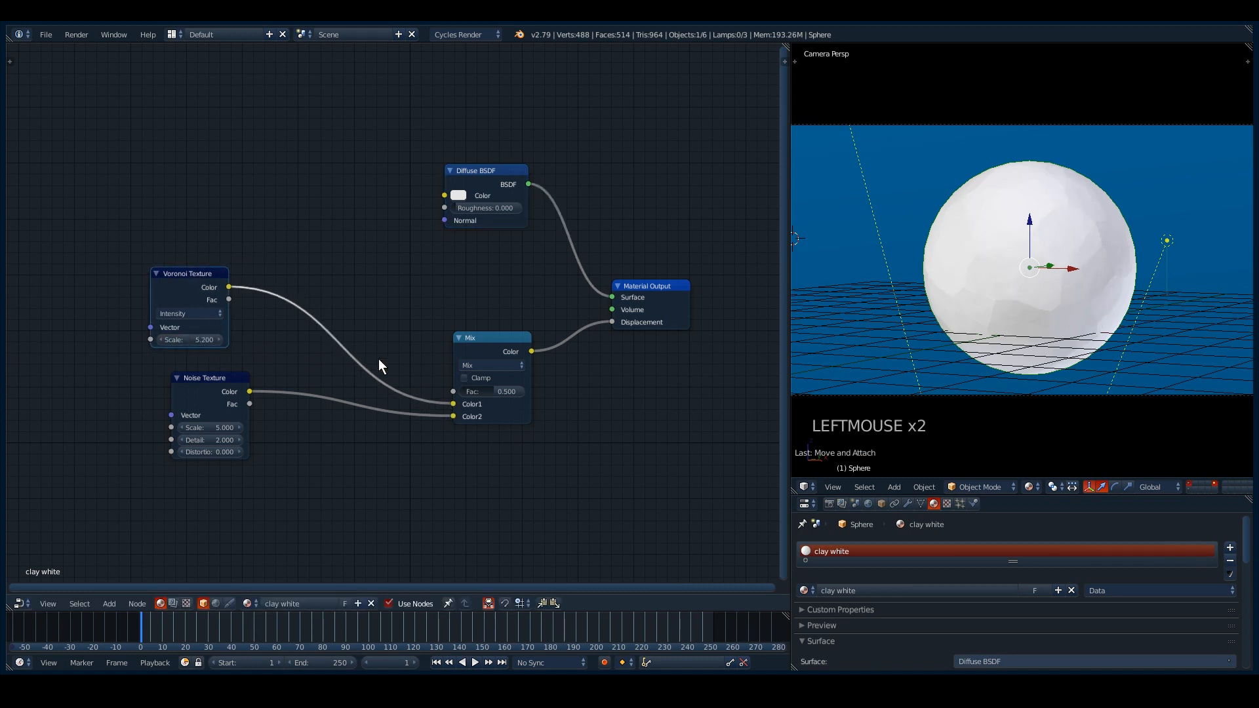
pyautogui.keyDown('ctrl'); pyautogui.keyDown('shift'); pyautogui.click(208, 301); pyautogui.keyUp('shift'); pyautogui.keyUp('ctrl')
pyautogui.moveTo(178, 339); pyautogui.dragTo(214, 341)
pyautogui.keyDown('ctrl'); pyautogui.keyDown('shift'); pyautogui.click(222, 387); pyautogui.keyUp('shift'); pyautogui.keyUp('ctrl')
pyautogui.moveTo(211, 431)
pyautogui.mouseDown()
pyautogui.moveTo(288, 428)
pyautogui.moveTo(197, 420)
pyautogui.moveTo(235, 429)
pyautogui.mouseUp()
pyautogui.keyDown('ctrl'); pyautogui.keyDown('shift'); pyautogui.click(503, 340); pyautogui.keyUp('shift'); pyautogui.keyUp('ctrl')
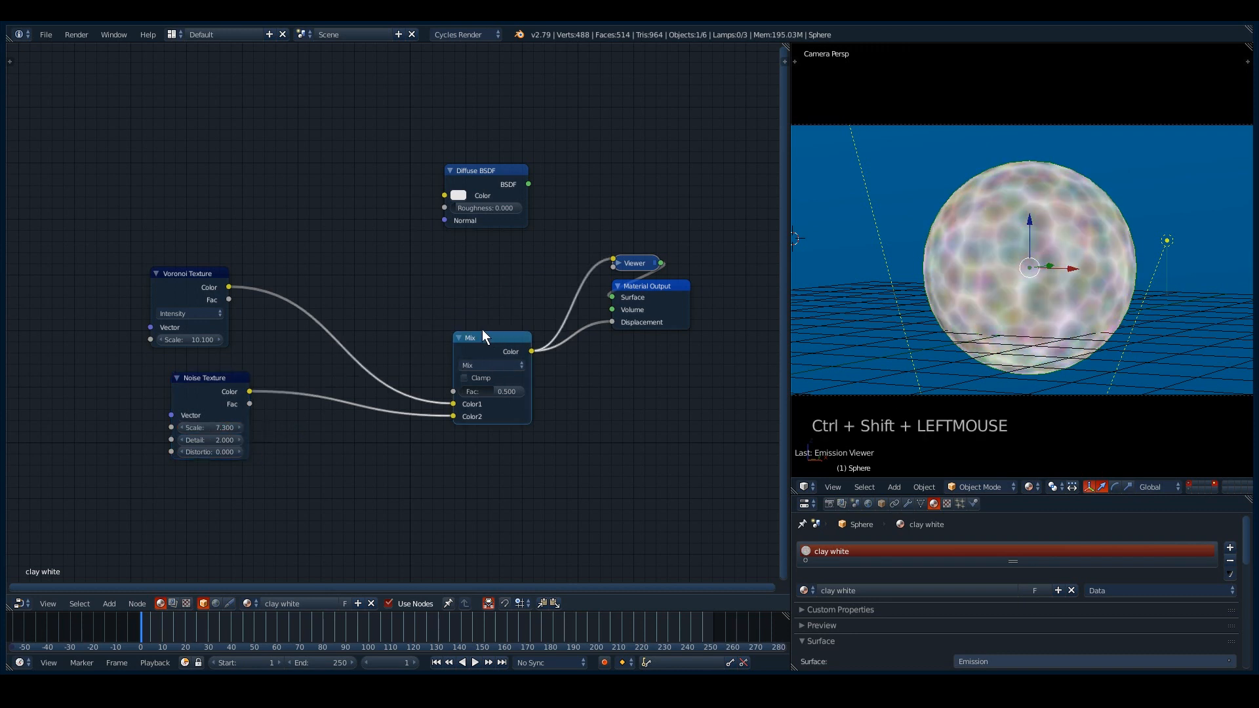
# Step: Space out the Voronoi Texture, Noise Texture and Mix nodes, and reconnect the Diffuse BSDF to the material's surface output
pyautogui.moveTo(199, 280); pyautogui.dragTo(235, 290)
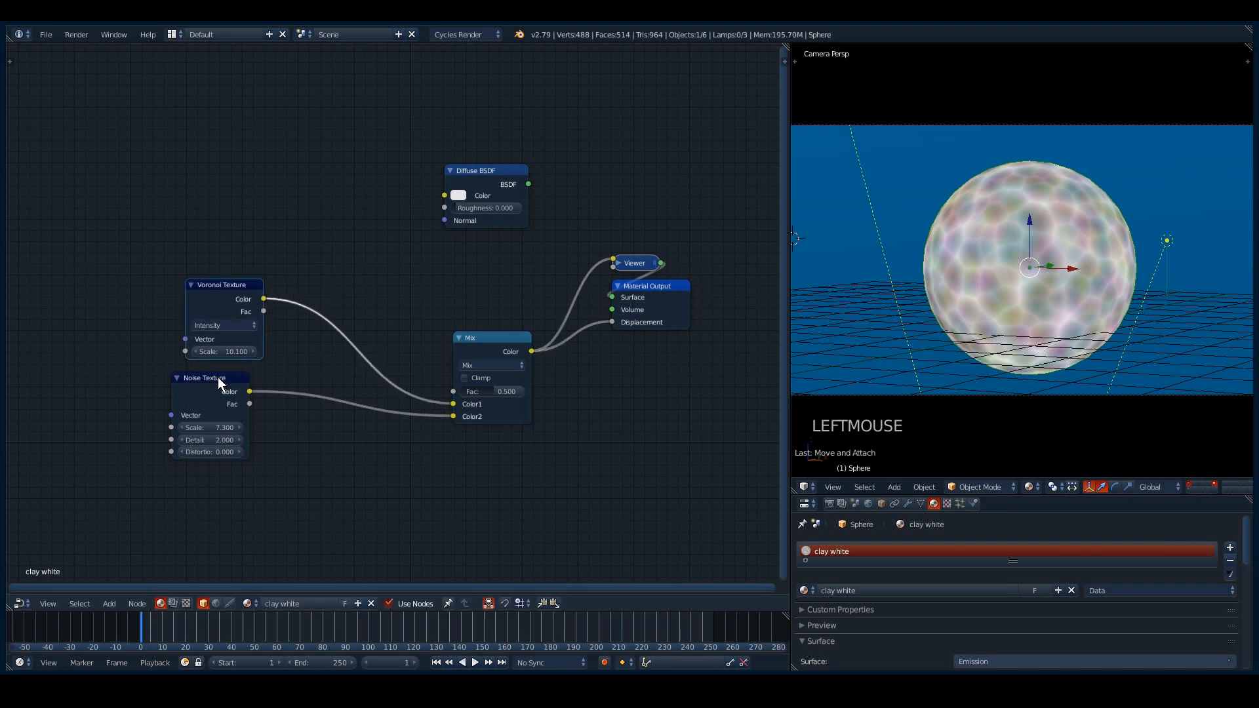
pyautogui.moveTo(217, 380); pyautogui.dragTo(215, 430)
pyautogui.moveTo(227, 294); pyautogui.dragTo(211, 321)
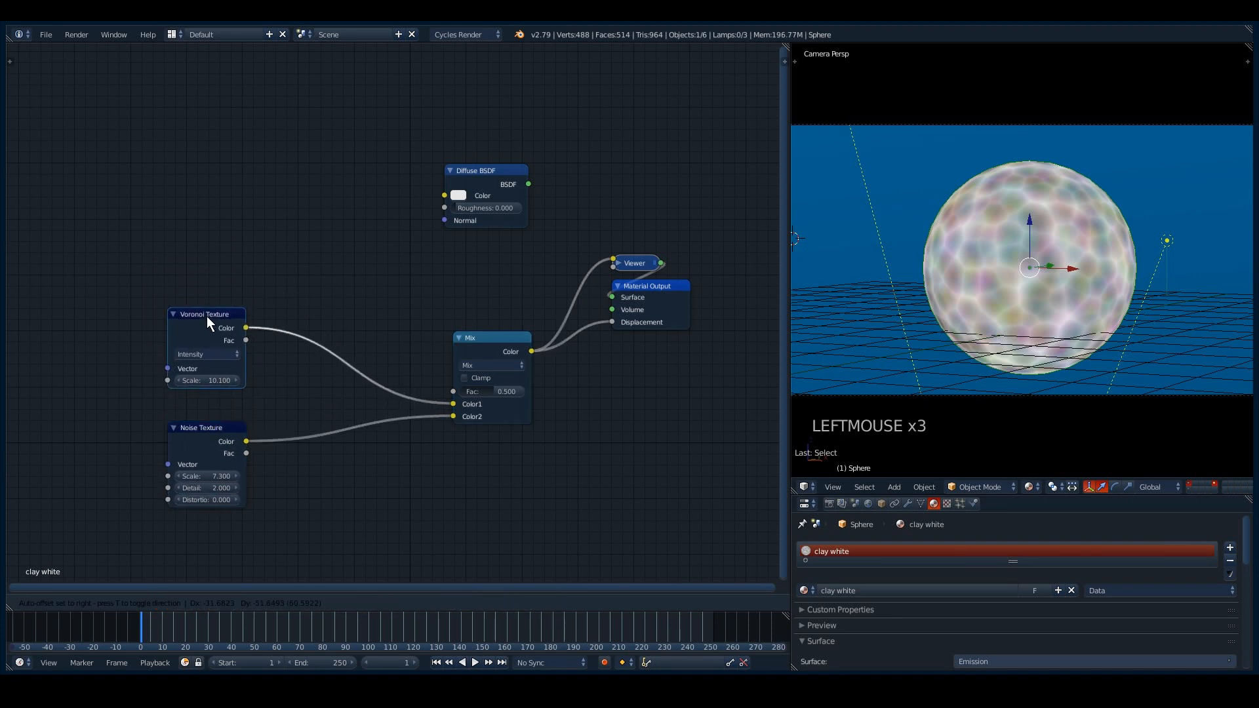
pyautogui.keyDown('ctrl'); pyautogui.keyDown('shift'); pyautogui.click(497, 183); pyautogui.keyUp('shift'); pyautogui.keyUp('ctrl')
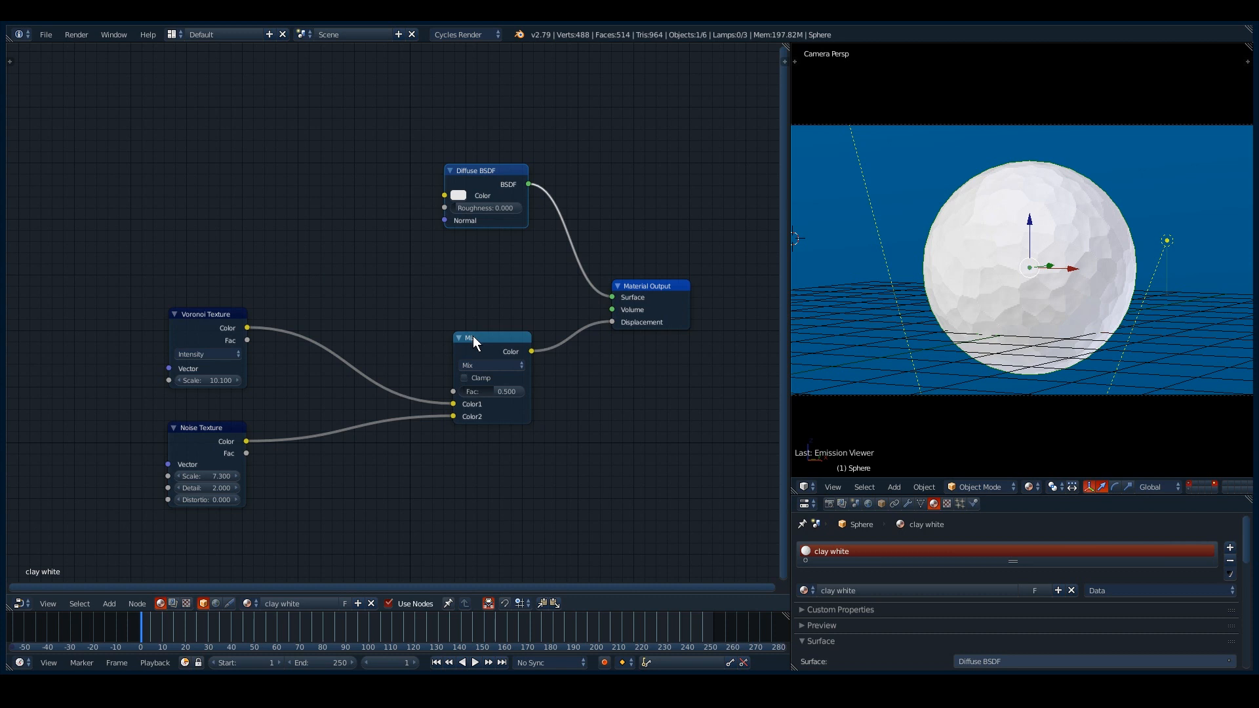
pyautogui.moveTo(471, 339); pyautogui.dragTo(455, 313)
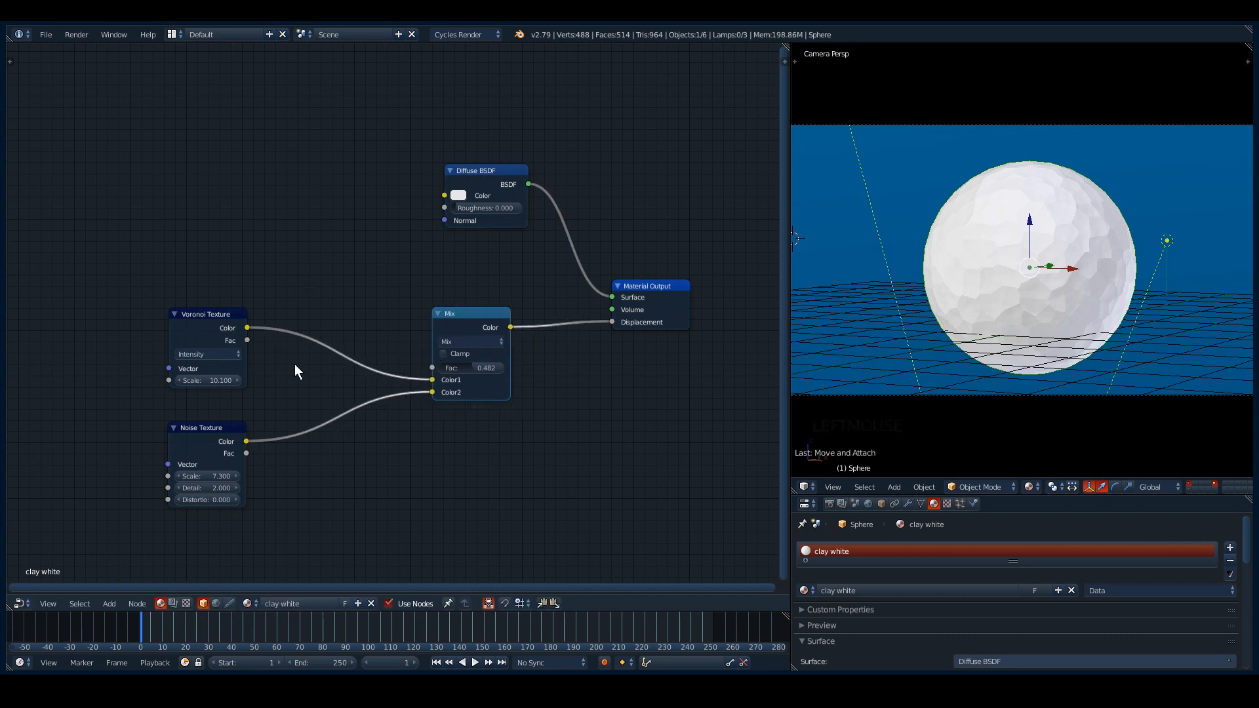
# Step: Add a second Noise Texture node and place it above the Voronoi Texture
pyautogui.hotkey('shift', 'a')
pyautogui.click(277, 371)
pyautogui.write('nois')
pyautogui.press('Return')
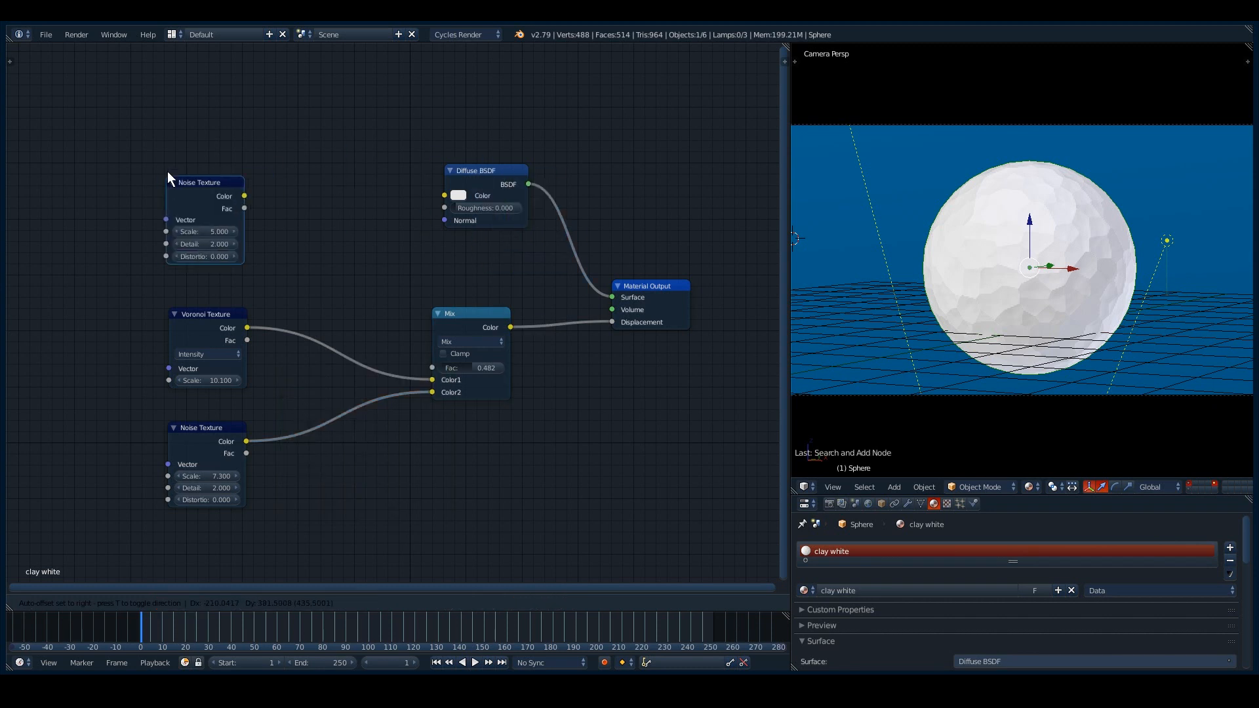
pyautogui.click(167, 171)
# Step: Add a ColorRamp node beside the new Noise Texture and connect the texture's Color to the ramp's Fac
pyautogui.hotkey('shift', 'a')
pyautogui.click(351, 244)
pyautogui.write('ramp')
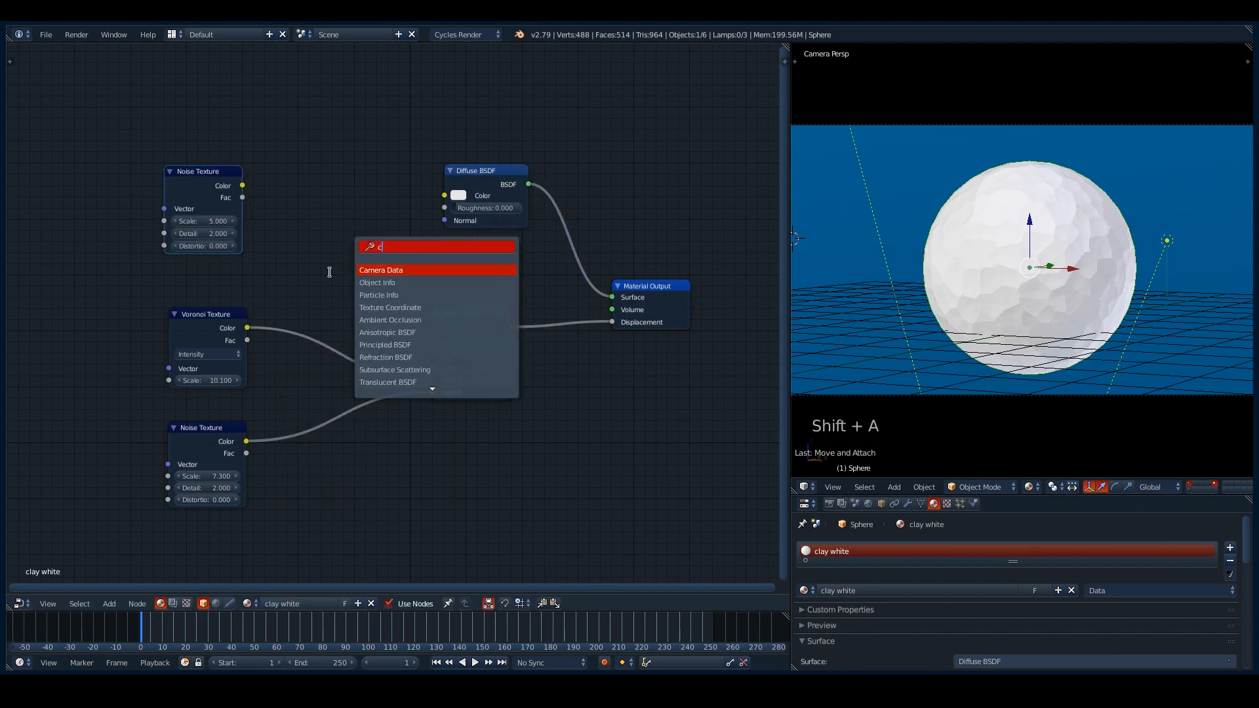
pyautogui.press('Return')
pyautogui.click(242, 181)
pyautogui.moveTo(211, 173); pyautogui.dragTo(244, 283)
pyautogui.moveTo(379, 195); pyautogui.dragTo(377, 319)
pyautogui.moveTo(209, 227); pyautogui.dragTo(301, 242, button='middle')
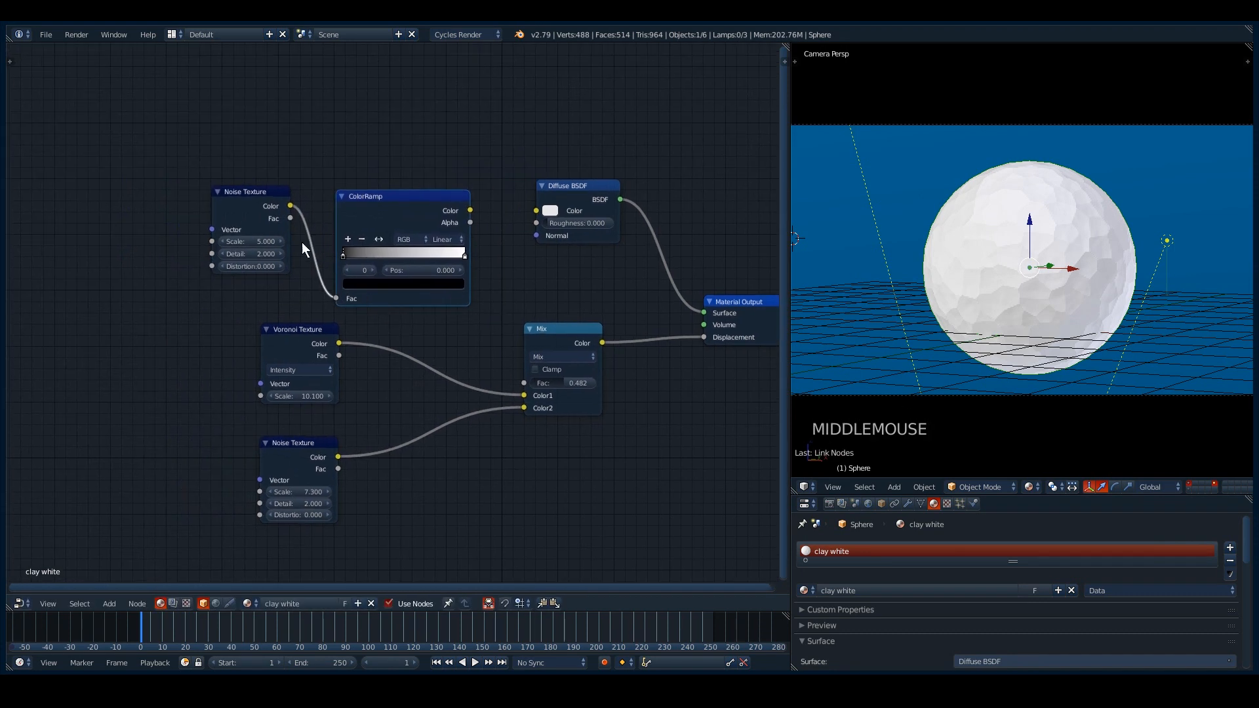
# Step: Connect the ColorRamp's Color to the Mix node's Fac, with the black stop at 0.350 and the white stop at 0.577
pyautogui.moveTo(343, 255); pyautogui.dragTo(386, 259)
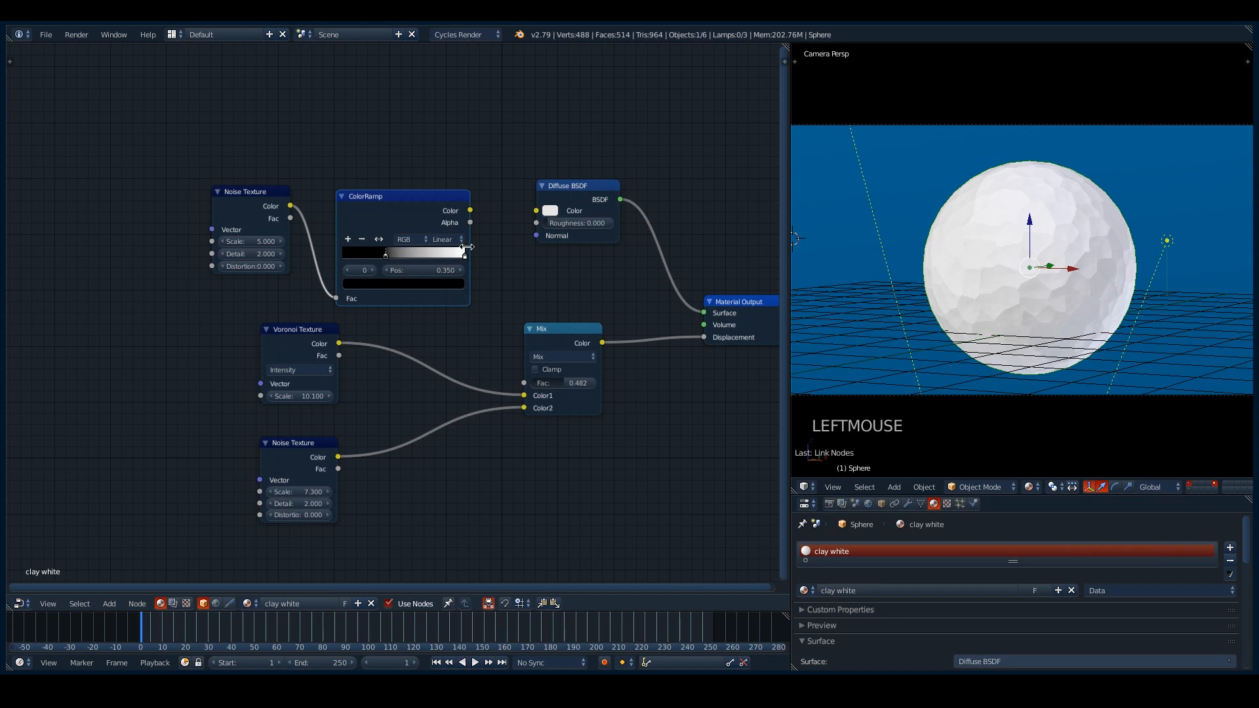
pyautogui.moveTo(470, 210); pyautogui.dragTo(524, 383)
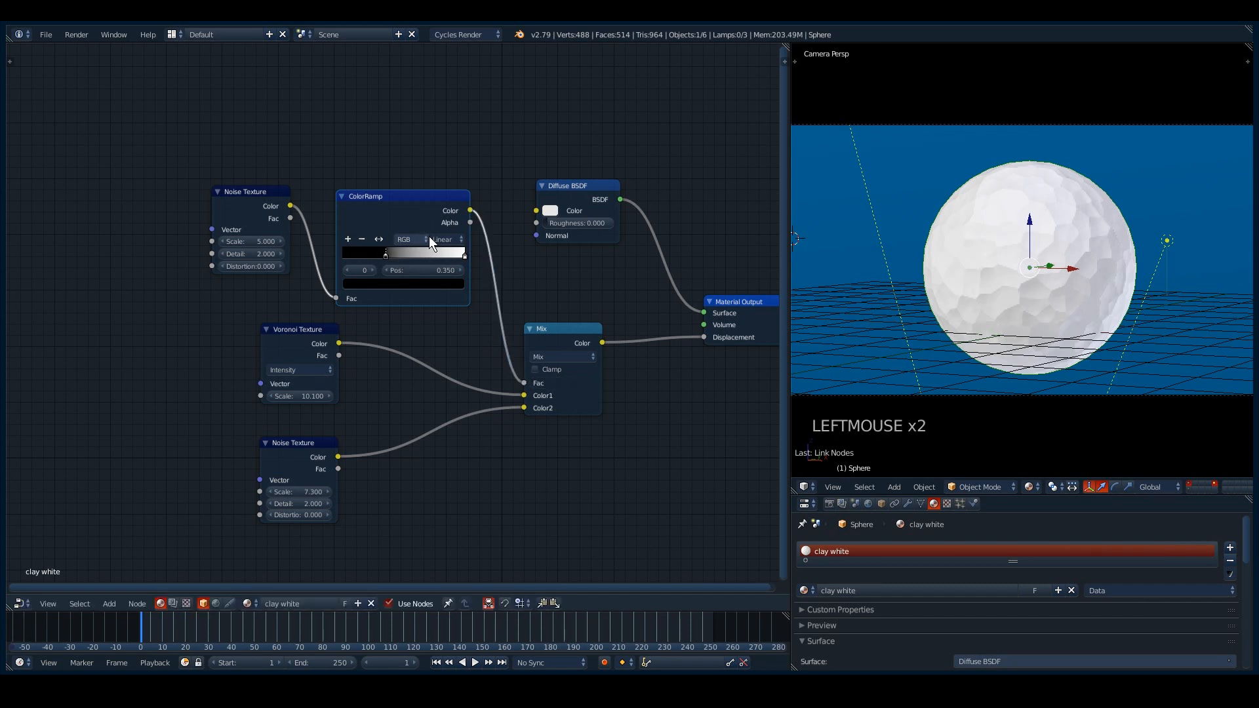
pyautogui.moveTo(463, 257)
pyautogui.mouseDown()
pyautogui.moveTo(386, 262)
pyautogui.moveTo(434, 265)
pyautogui.mouseUp()
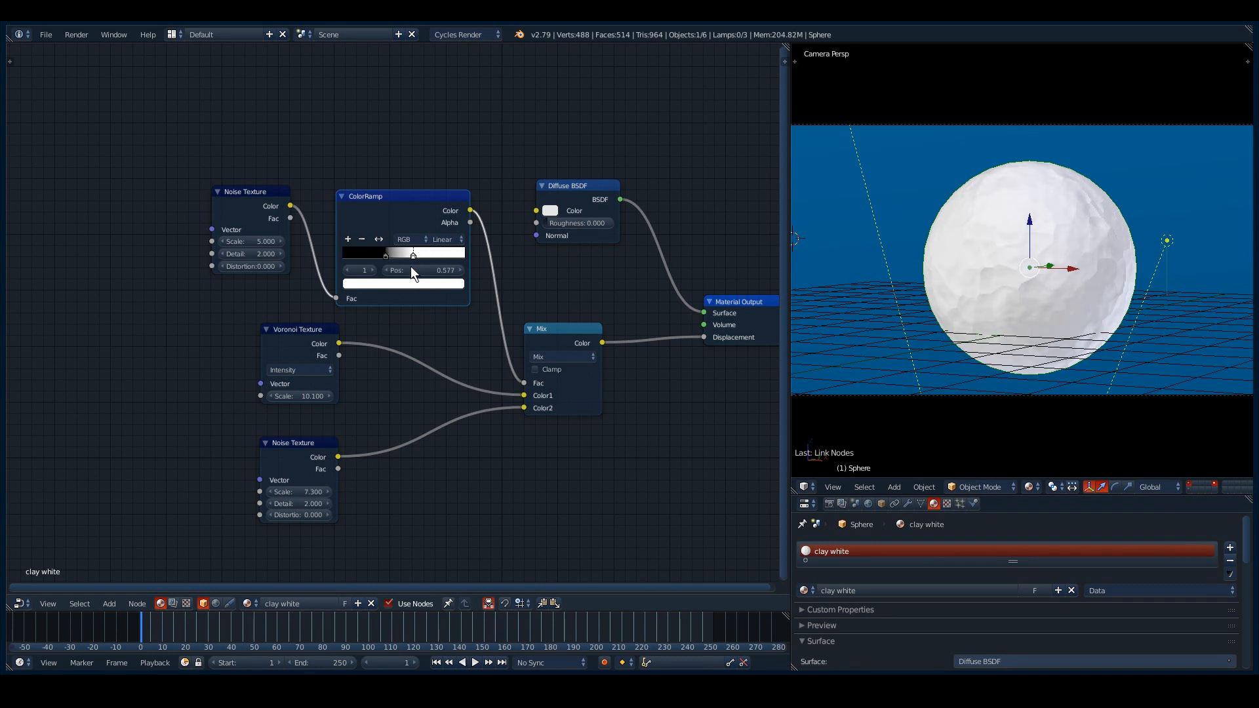
# Step: Adjust the ColorRamp's black stop to 0.168 and its white stop to 0.609
pyautogui.click(385, 256)
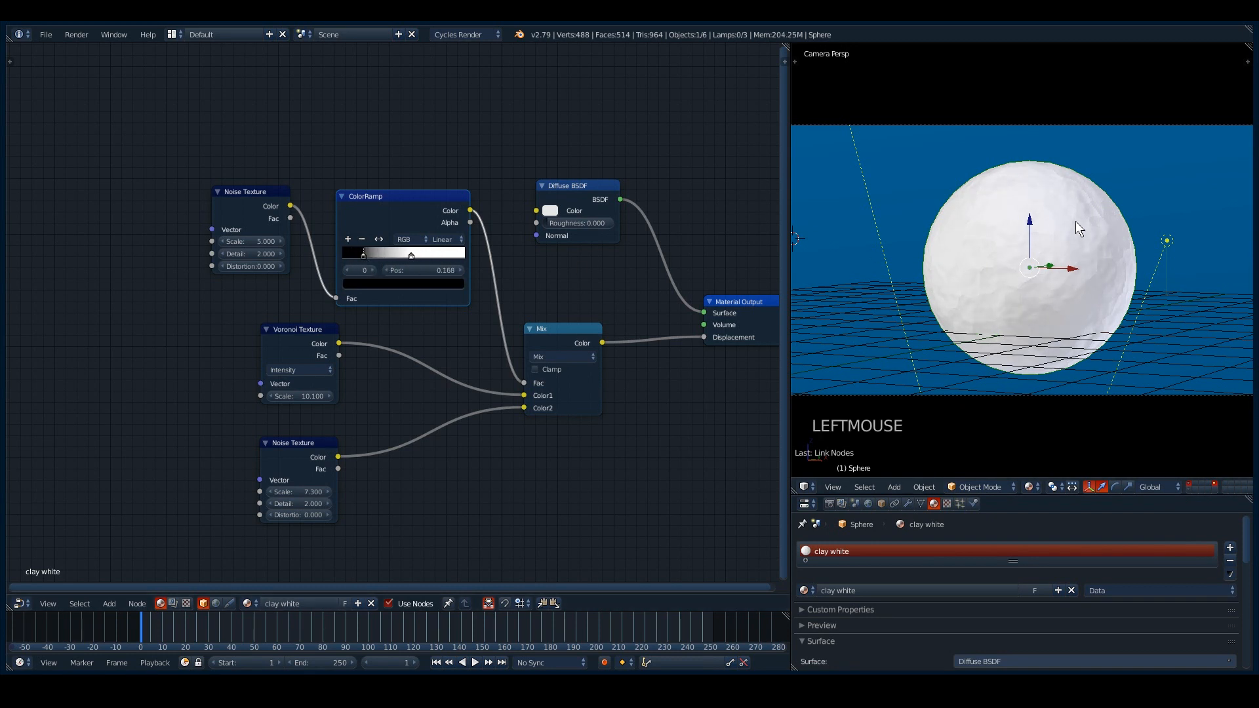
pyautogui.scroll(2, 1079, 230)
pyautogui.moveTo(362, 256)
pyautogui.mouseDown()
pyautogui.moveTo(436, 257)
pyautogui.moveTo(384, 257)
pyautogui.moveTo(417, 257)
pyautogui.mouseUp()
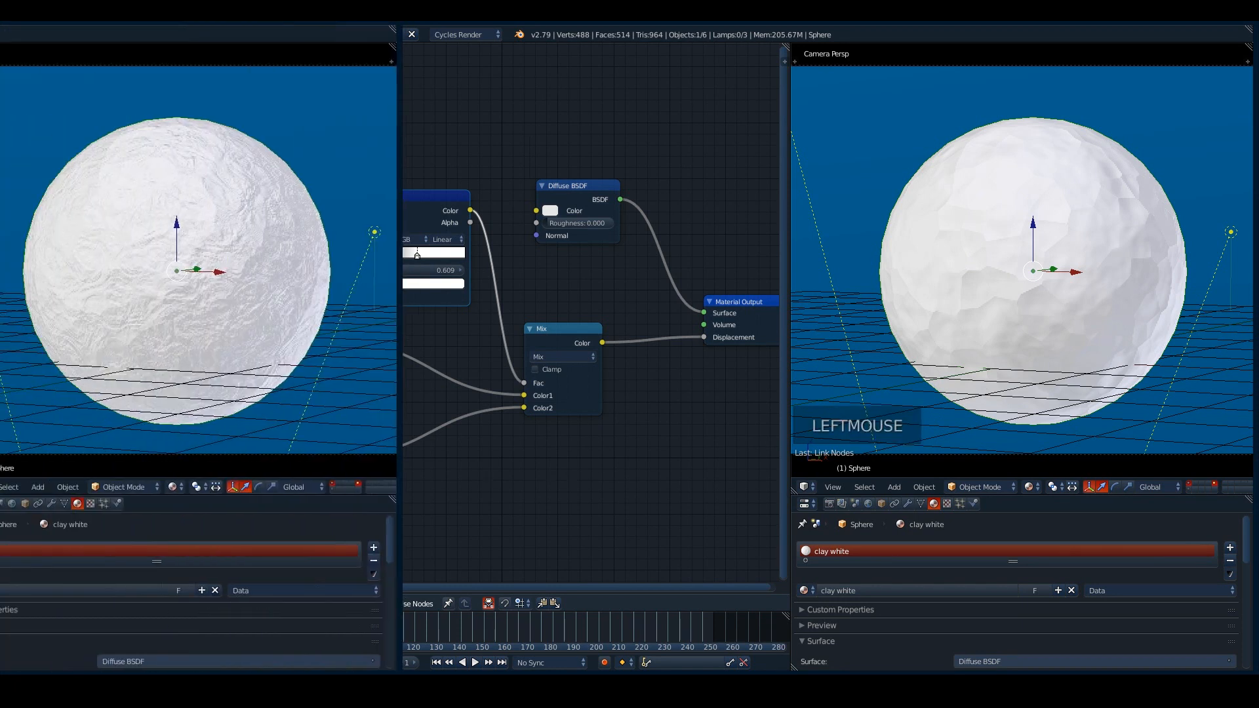
# Step: Set the Voronoi Texture's scale to 24, and move the ColorRamp's white stop to 0.605 and its black stop inward
pyautogui.doubleClick(312, 396)
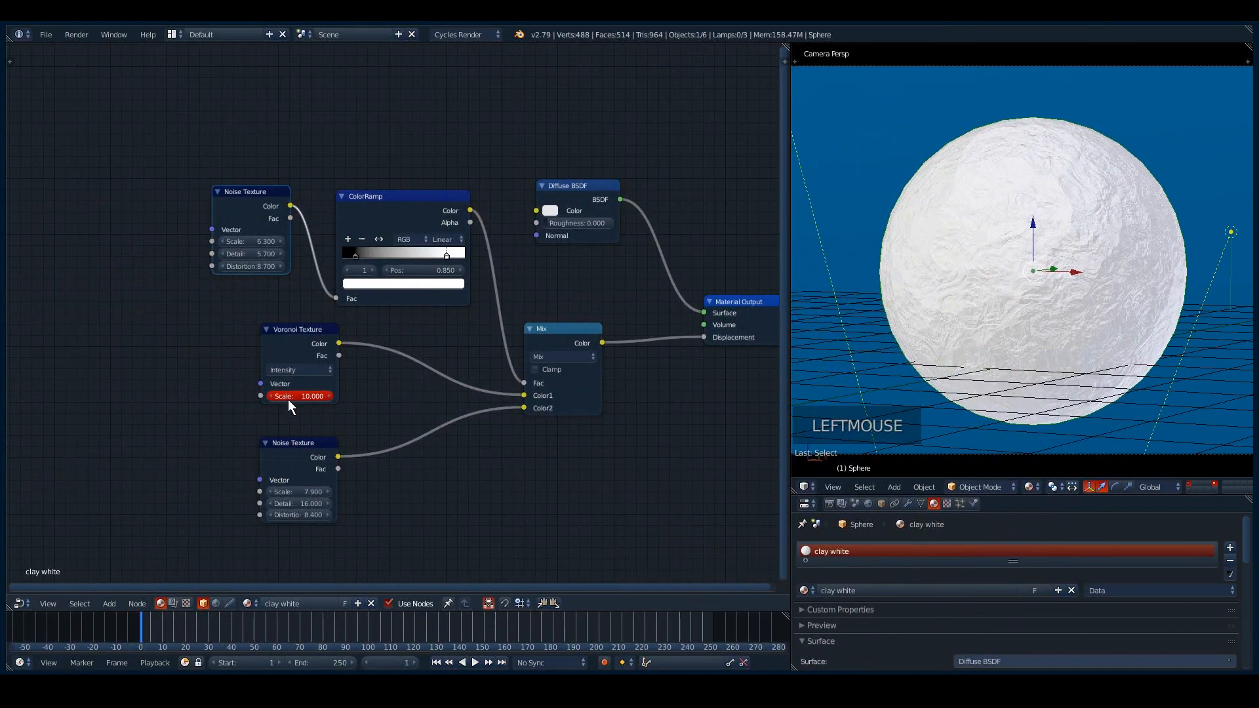
pyautogui.moveTo(390, 415); pyautogui.dragTo(386, 432)
pyautogui.moveTo(293, 393); pyautogui.dragTo(377, 420)
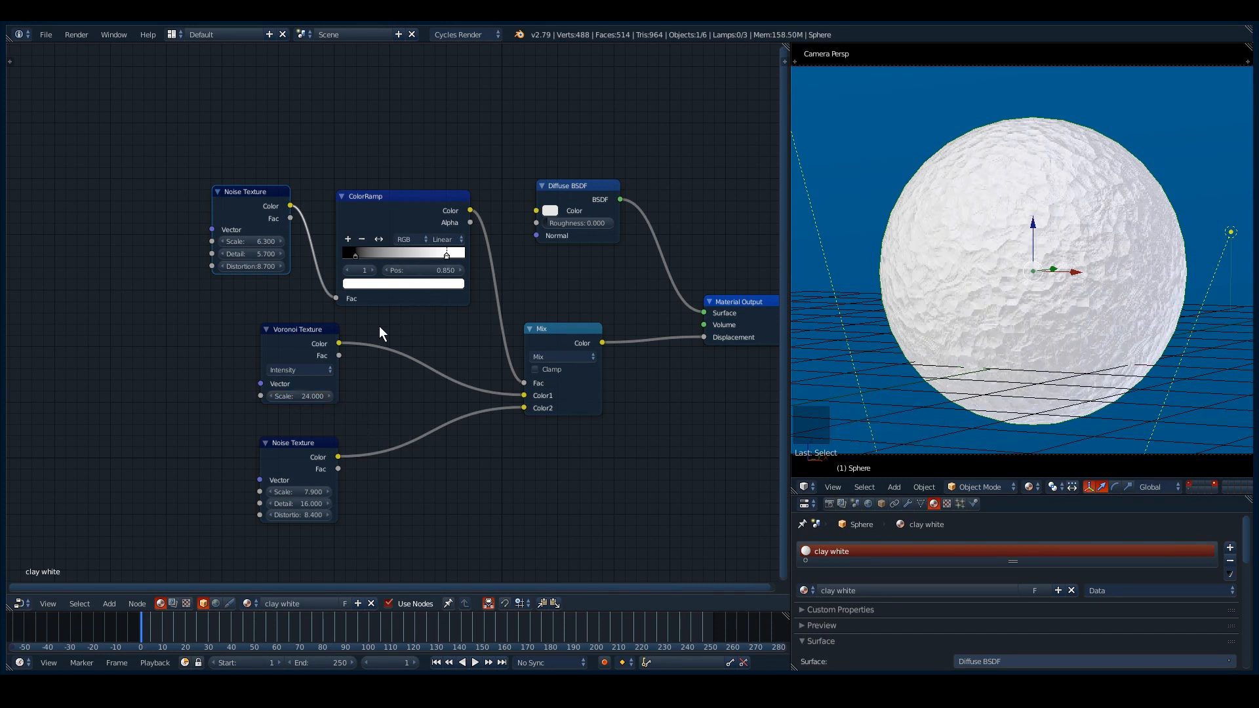
pyautogui.moveTo(335, 346); pyautogui.dragTo(310, 339)
pyautogui.moveTo(445, 254); pyautogui.dragTo(417, 256)
pyautogui.click(372, 255)
# Step: Make room before the Material Output and insert a Math node set to Multiply between the Mix node and the Displacement input
pyautogui.moveTo(577, 359); pyautogui.dragTo(393, 357, button='middle')
pyautogui.moveTo(549, 298); pyautogui.dragTo(606, 242)
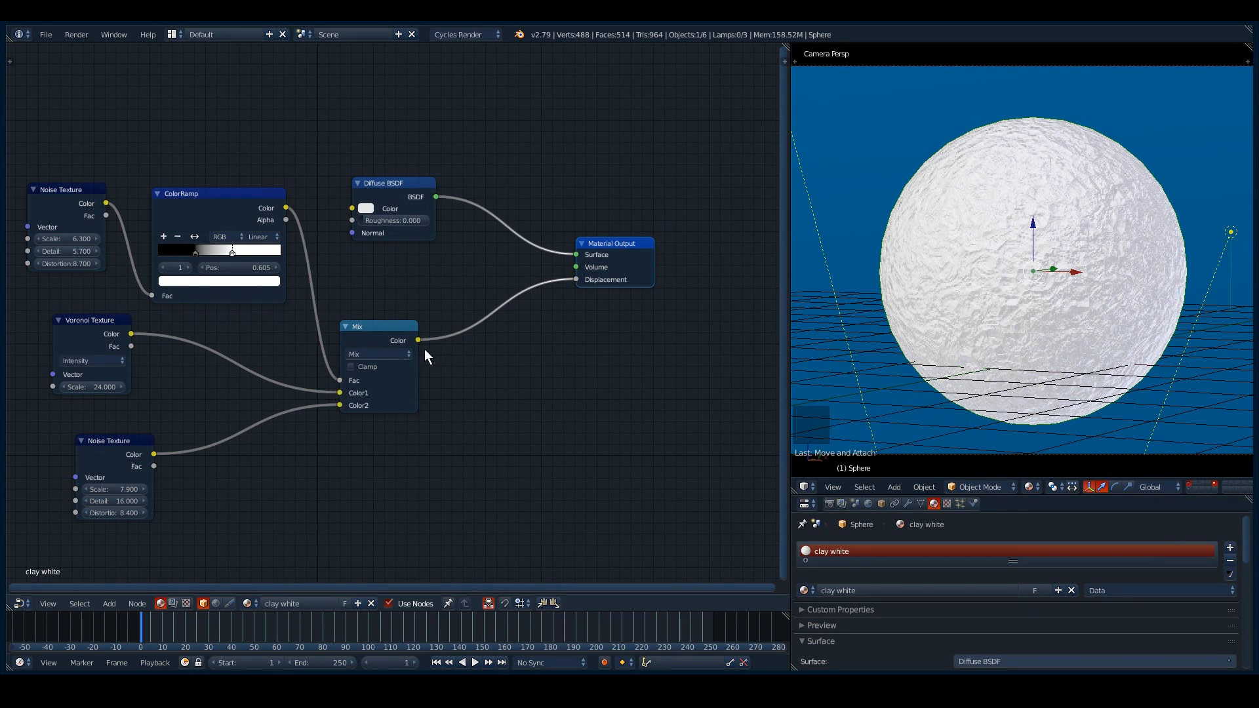
pyautogui.hotkey('shift', 'a')
pyautogui.click(459, 349)
pyautogui.write('math')
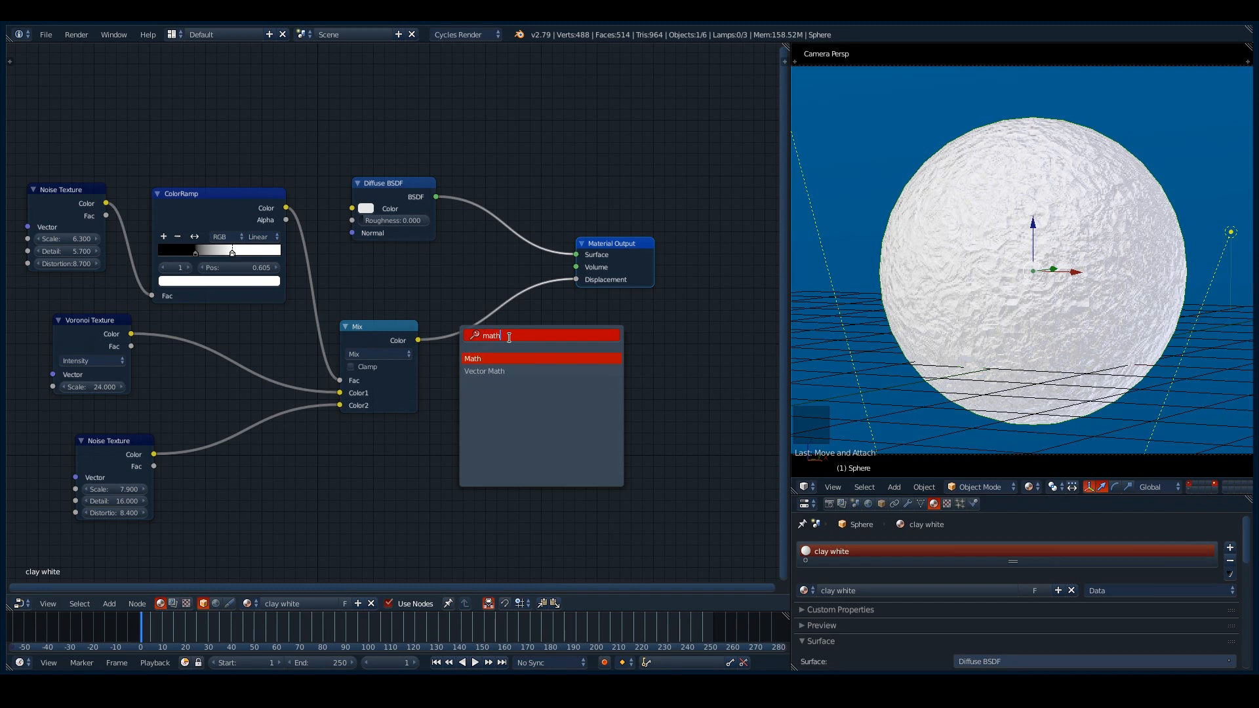
pyautogui.press('Return')
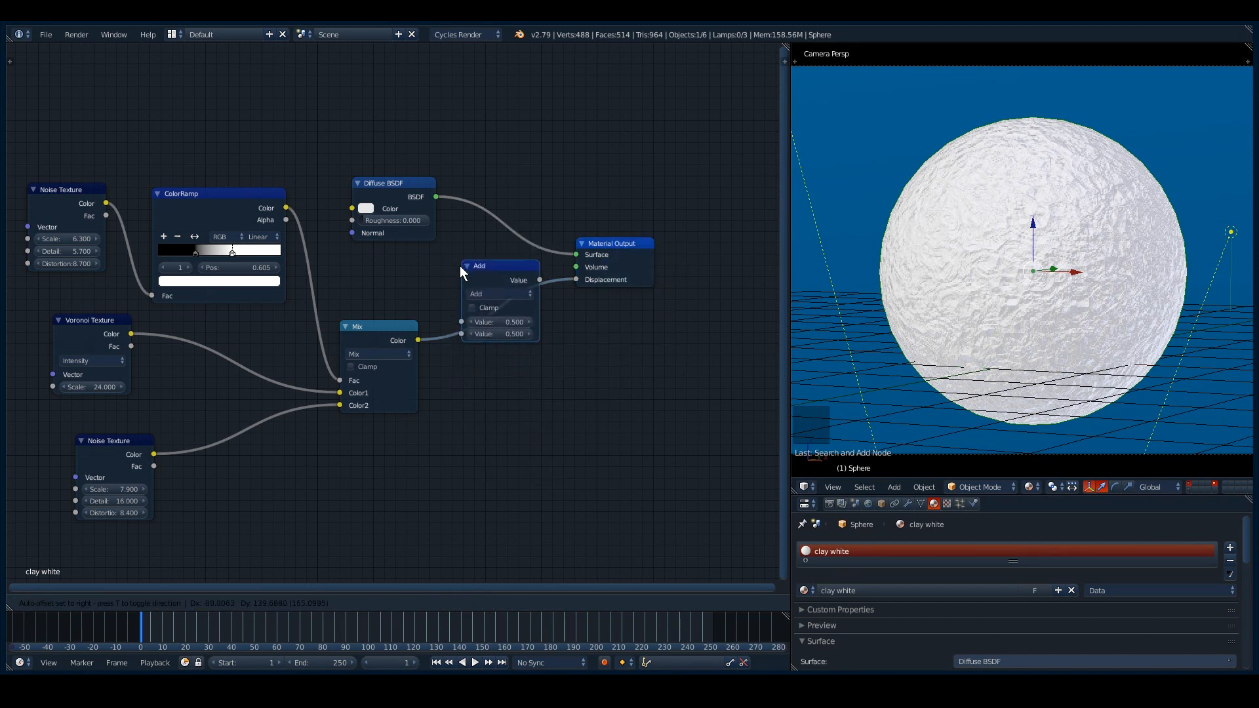
pyautogui.click(495, 293)
pyautogui.click(495, 294)
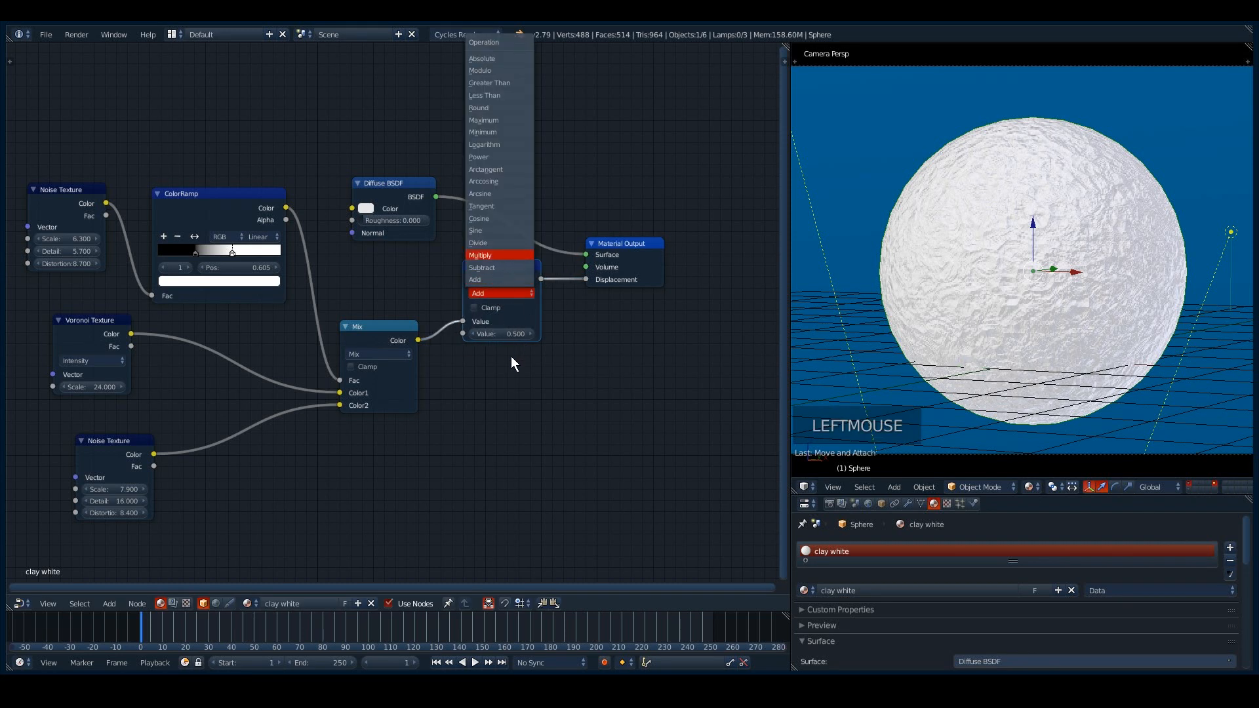
pyautogui.press('Return')
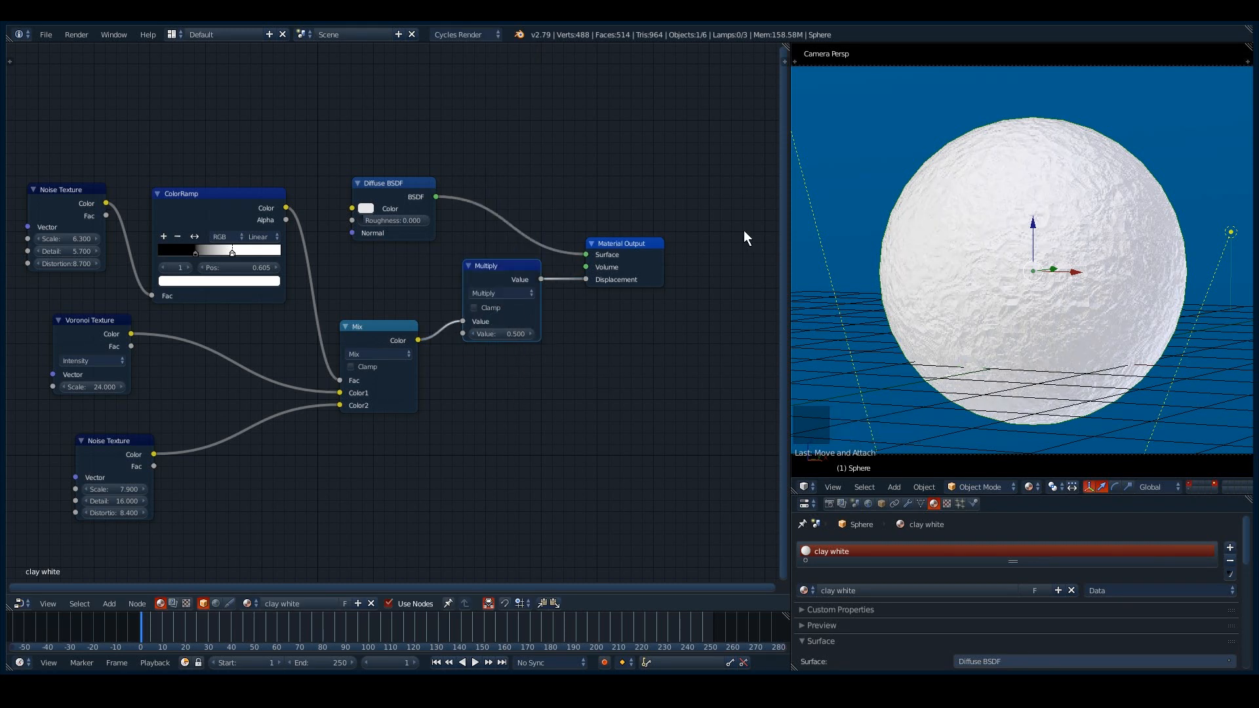
# Step: Try 1 as the Multiply node's second value, and settle on 0.3 to soften the displacement
pyautogui.click(472, 333)
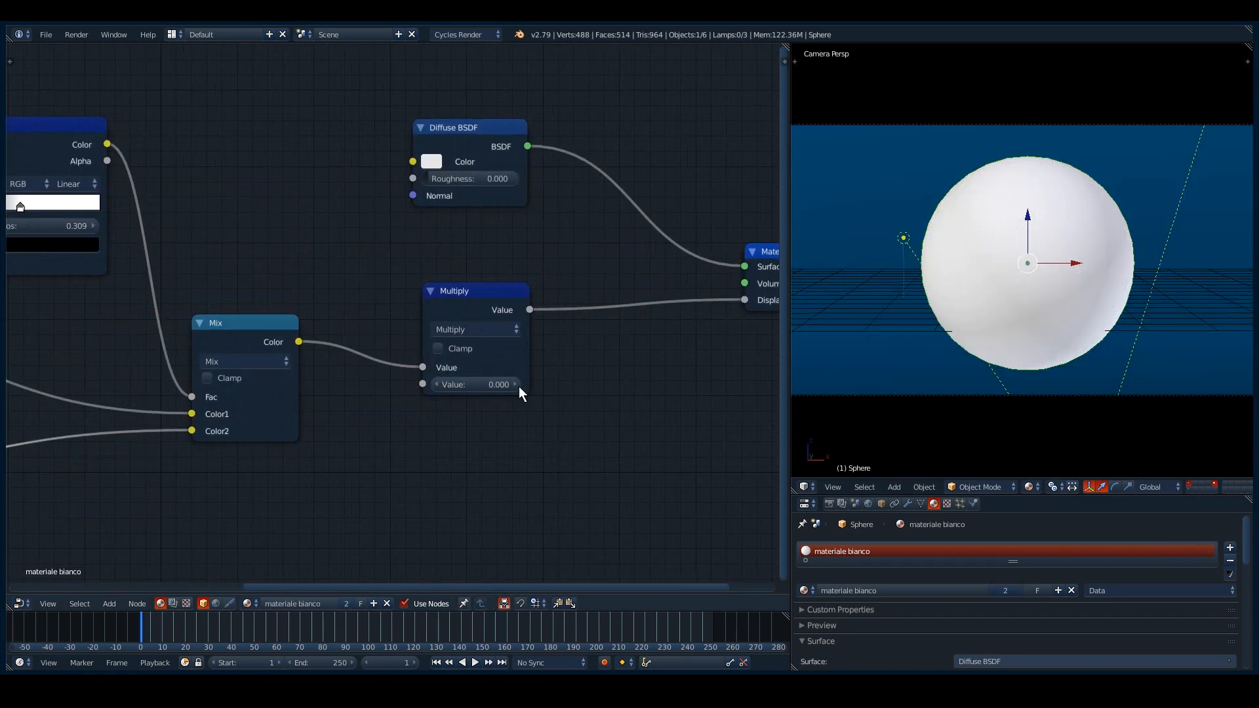
pyautogui.scroll(5, 523, 388)
pyautogui.click(409, 401)
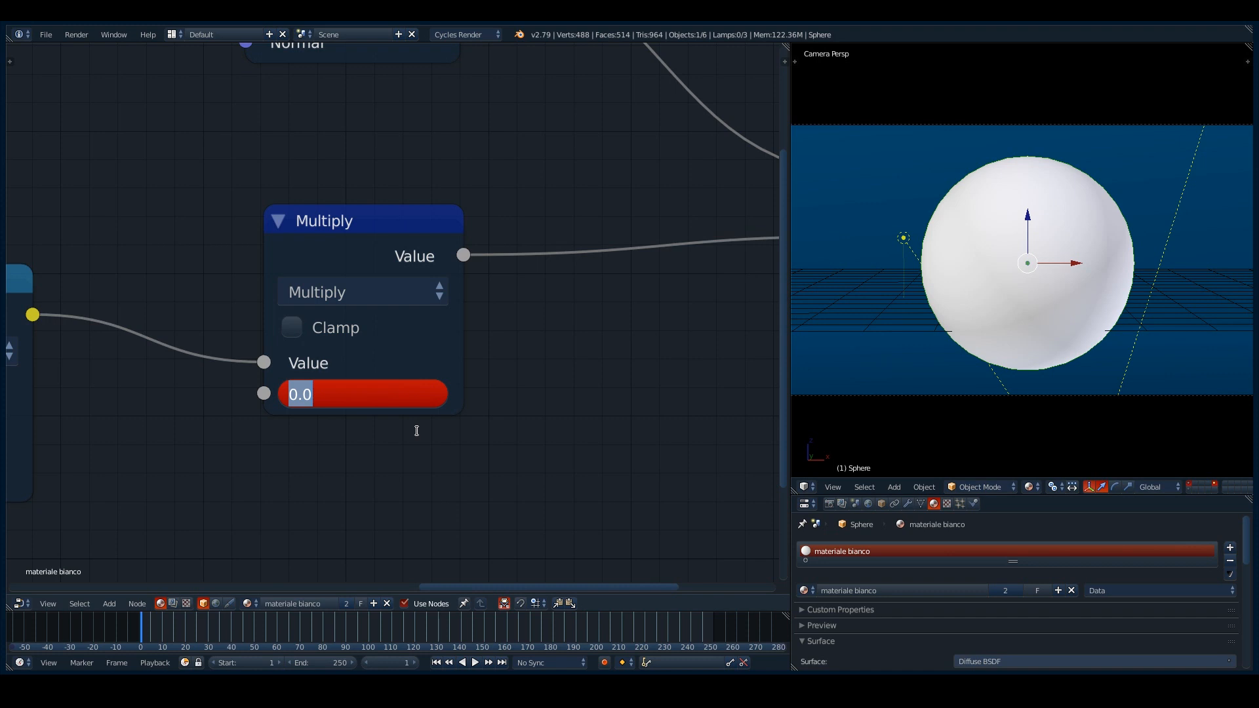
pyautogui.write('1')
pyautogui.press('Return')
pyautogui.click(381, 396)
pyautogui.write('0.3')
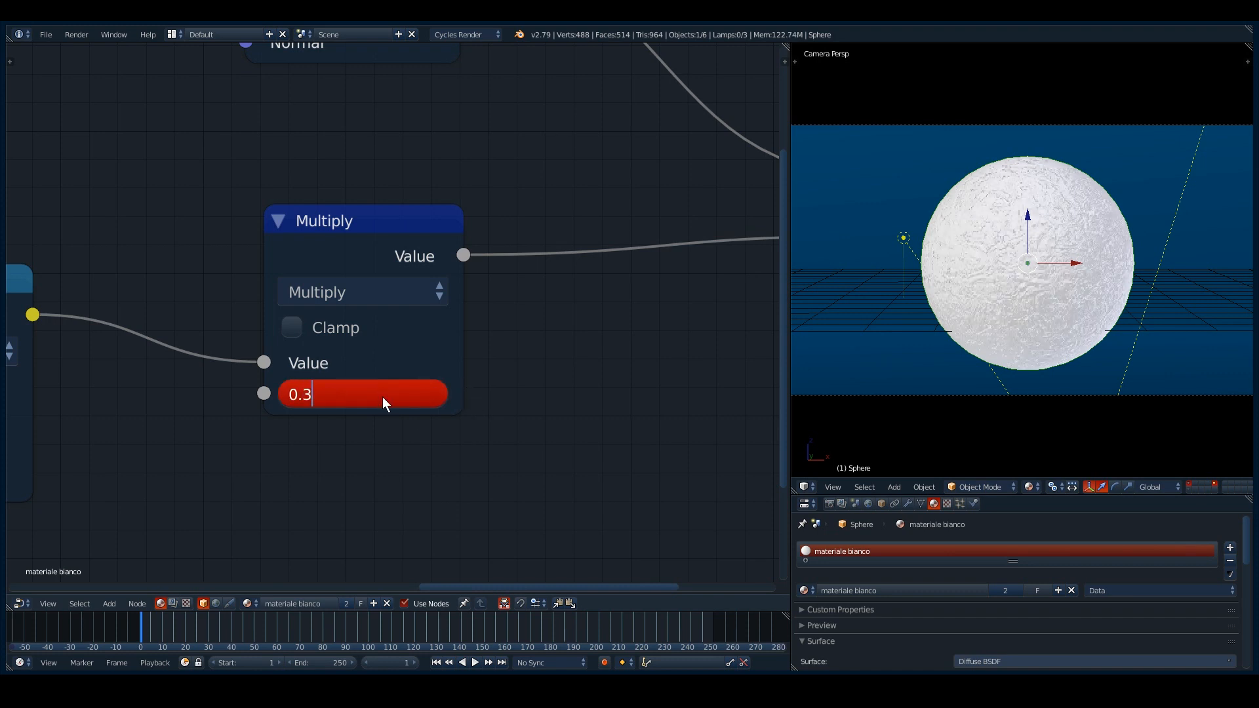
pyautogui.press('Return')
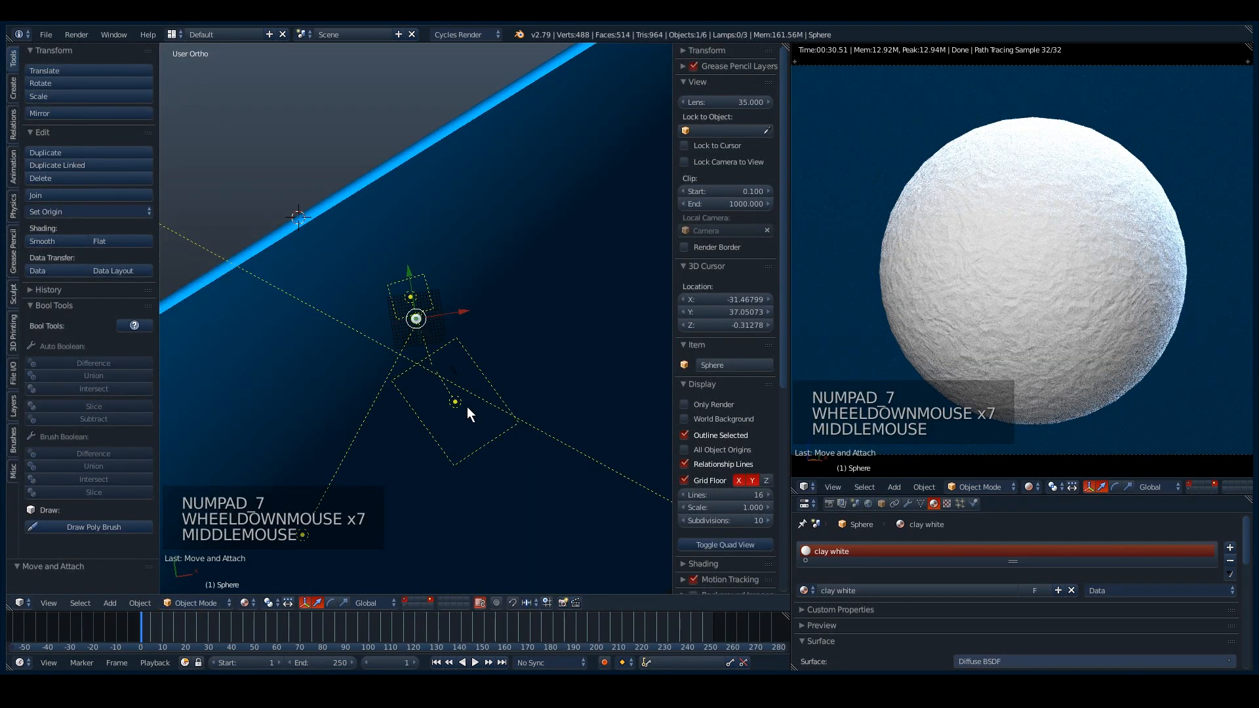
# Step: Inspect the backdrop and the area lamps around the sphere from several angles in the 3D view
pyautogui.scroll(-6, 467, 407)
pyautogui.moveTo(467, 406); pyautogui.dragTo(373, 367, button='middle')
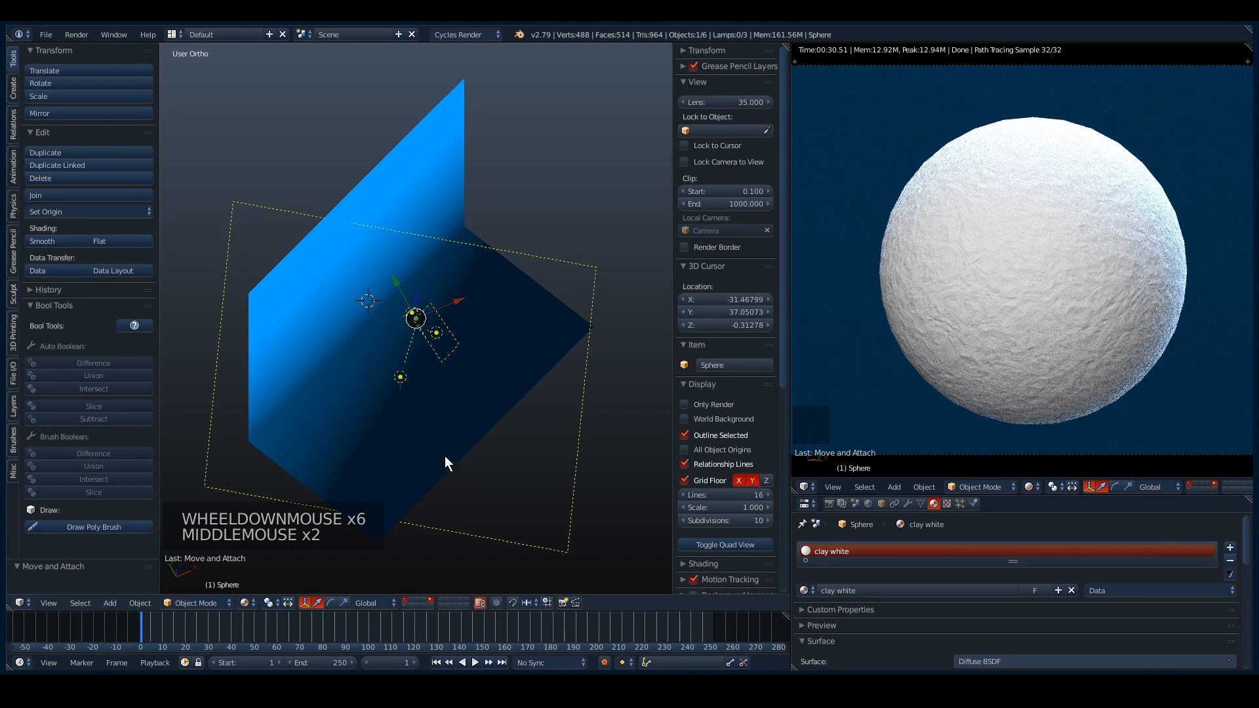
pyautogui.moveTo(497, 415); pyautogui.dragTo(482, 359, button='middle')
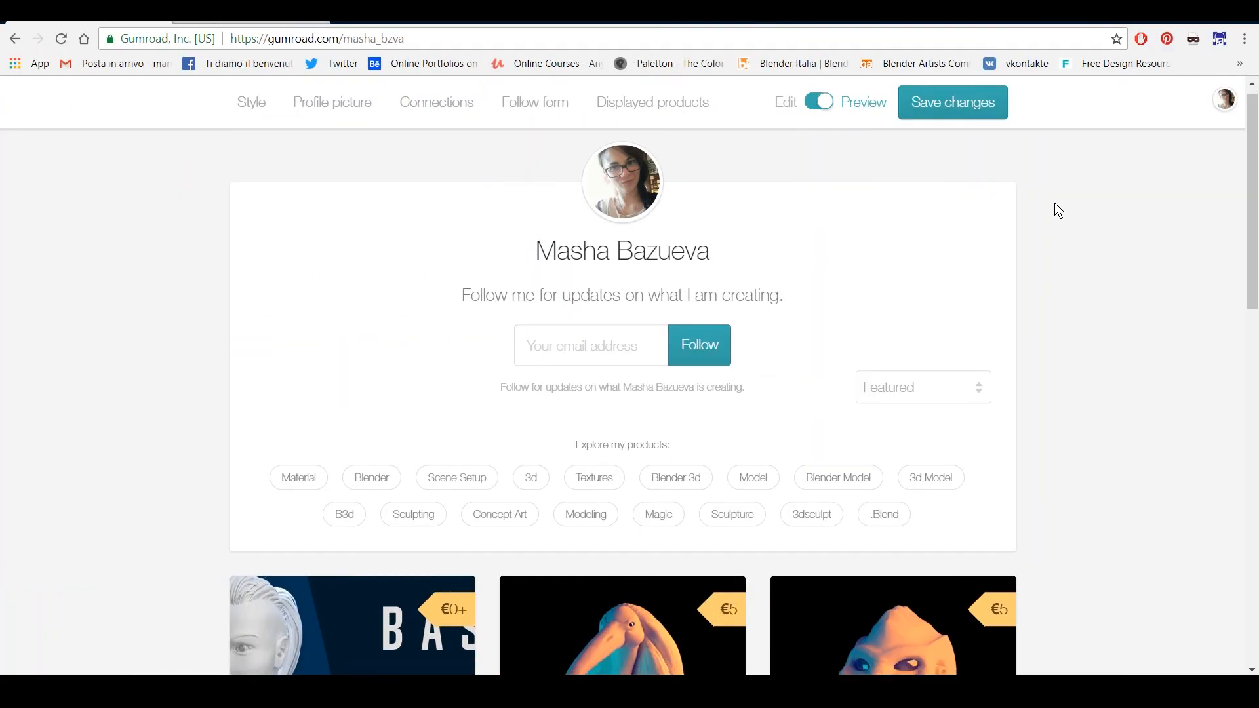
# Step: Switch to the Gumroad store page in the browser, open the "Clay material and lights setup" product and view its preview images
pyautogui.scroll(-2, 1057, 200)
pyautogui.scroll(-4, 1057, 197)
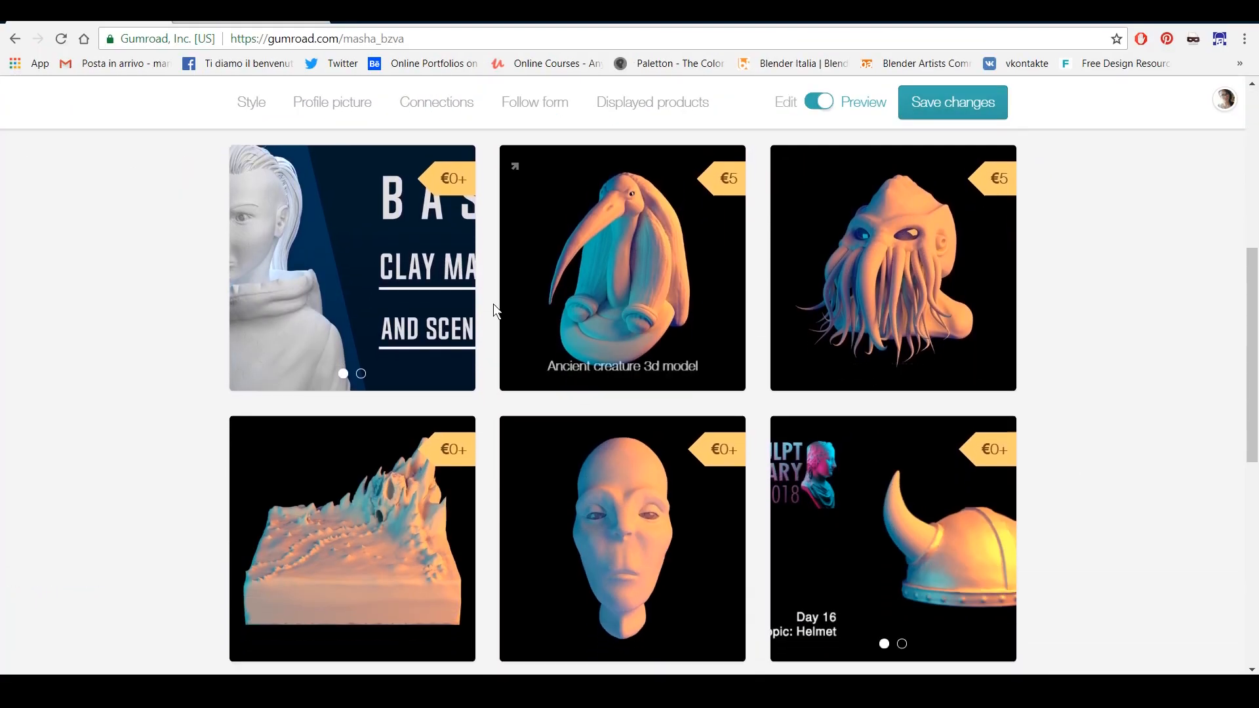
pyautogui.click(415, 206)
pyautogui.scroll(-2, 1034, 289)
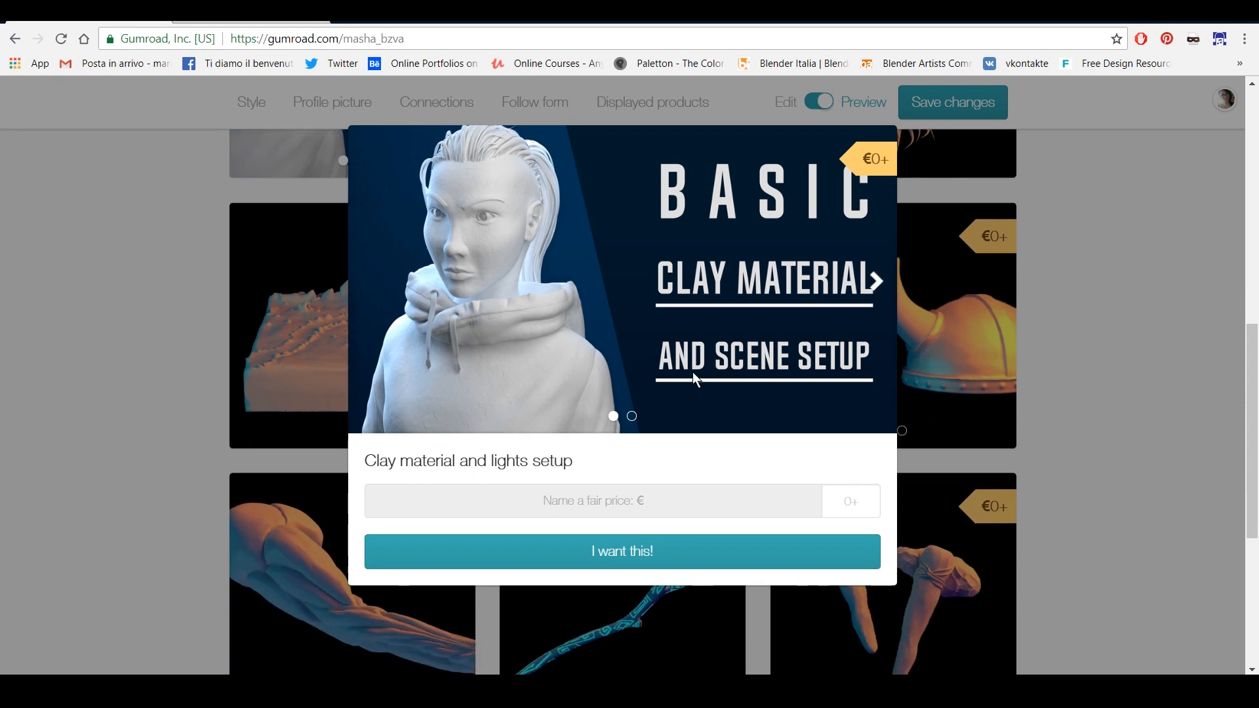
pyautogui.click(632, 417)
pyautogui.click(613, 417)
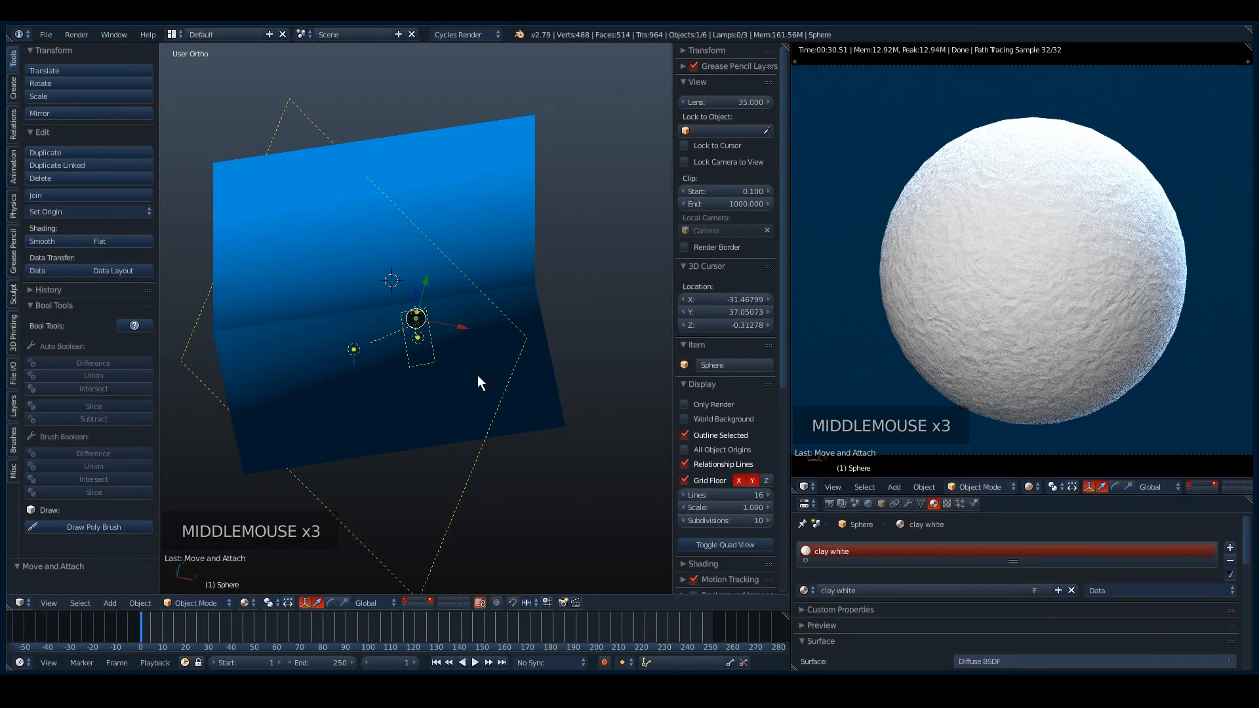
# Step: Return to Blender, select the largest area lamp and examine its placement relative to the backdrop and sphere
pyautogui.moveTo(478, 377); pyautogui.dragTo(499, 424, button='middle')
pyautogui.rightClick(425, 554)
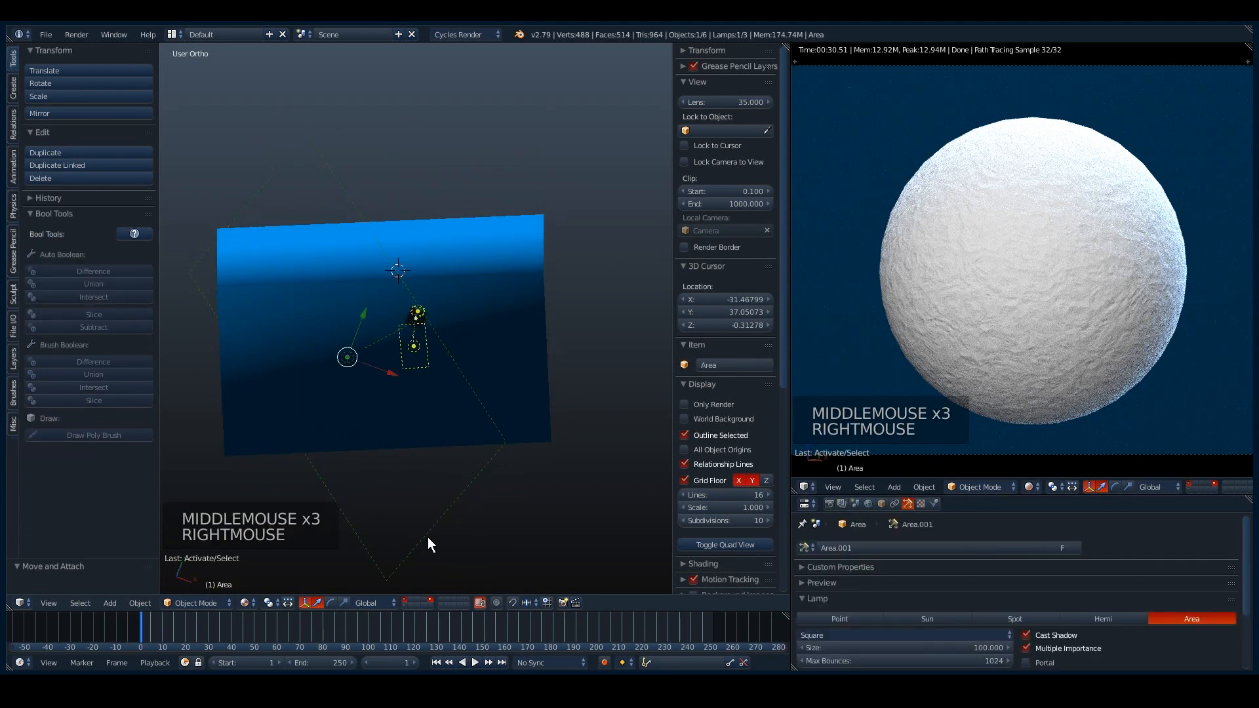
pyautogui.moveTo(427, 537); pyautogui.dragTo(497, 410, button='middle')
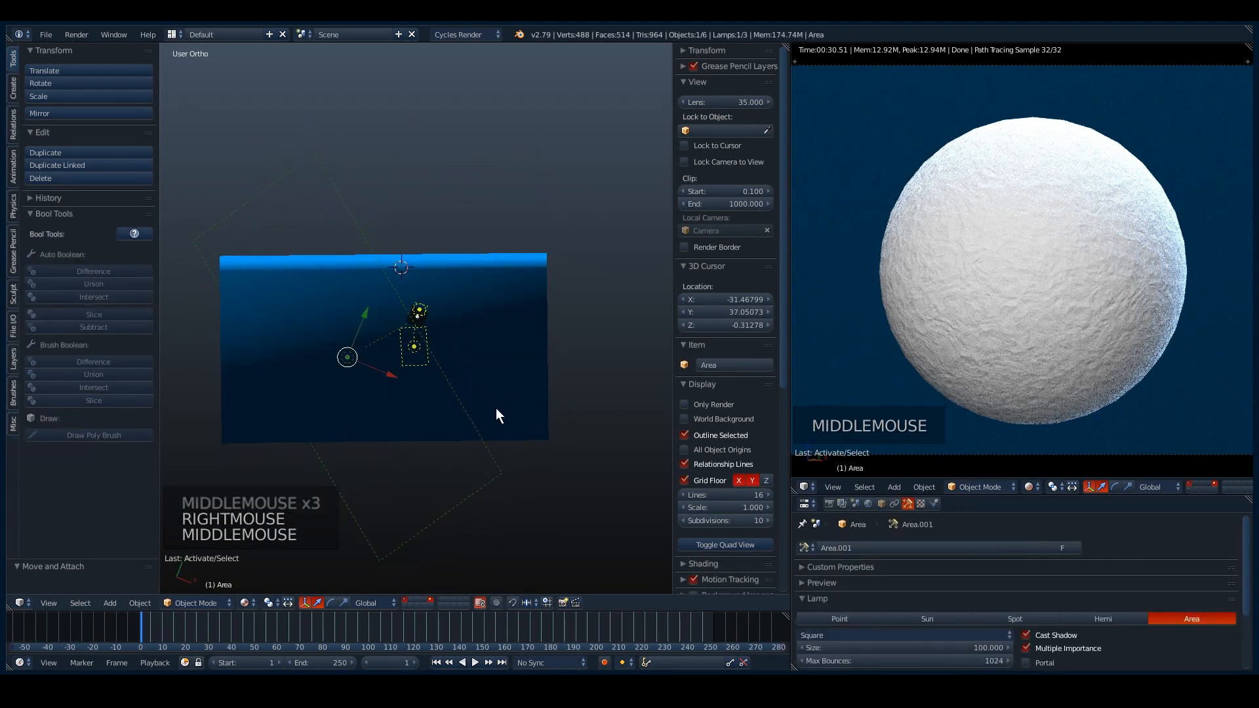